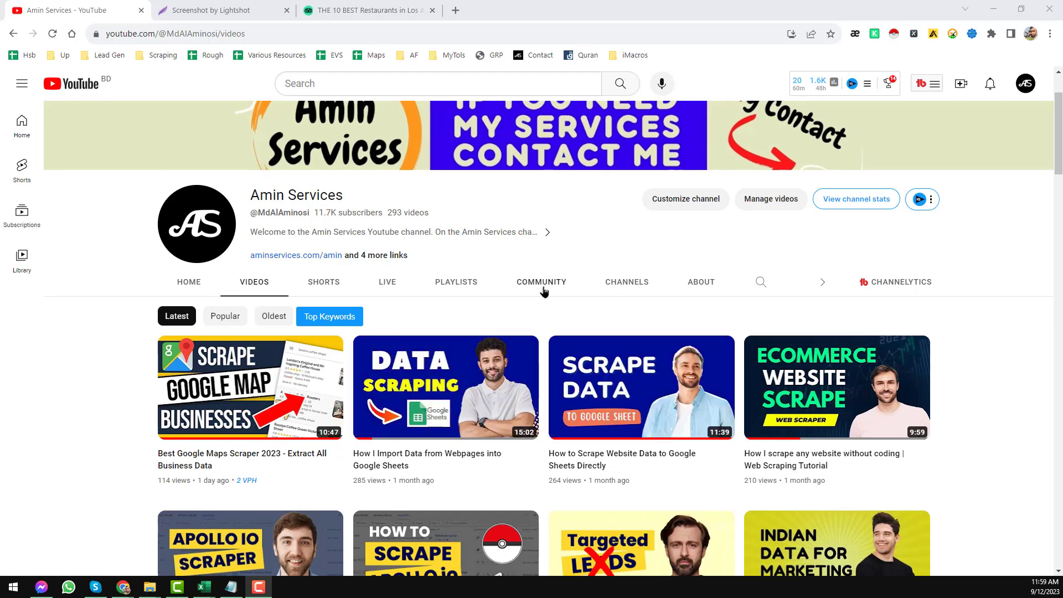
pyautogui.scroll(2, 541, 289)
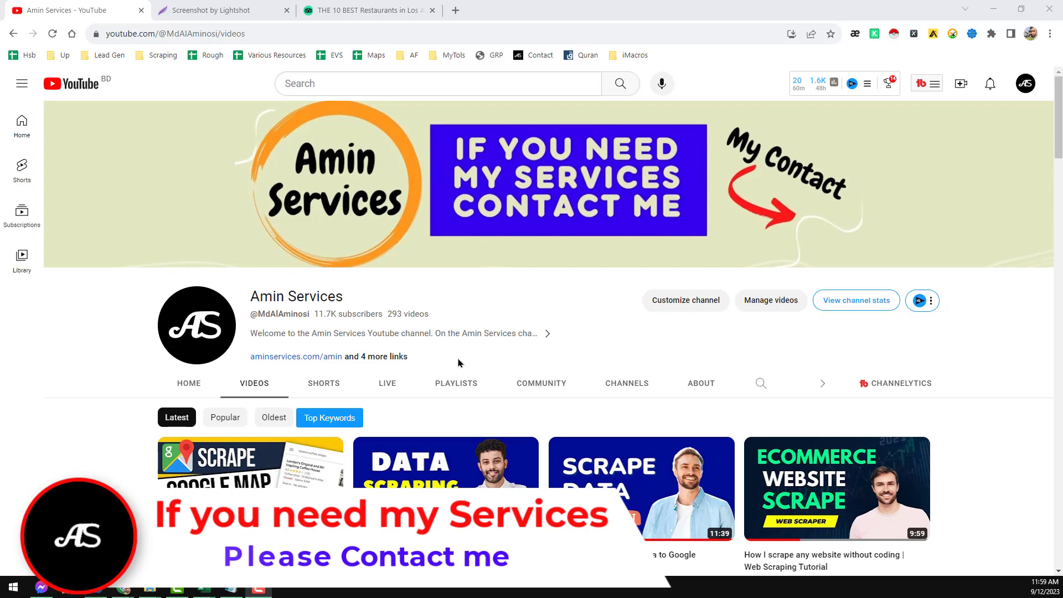
pyautogui.scroll(-2, 458, 358)
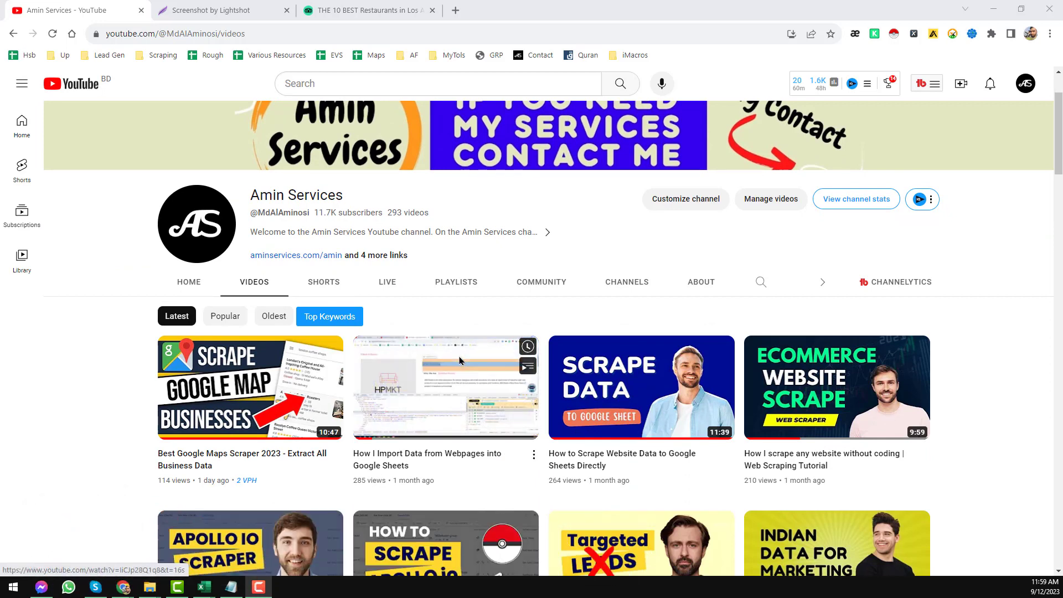
pyautogui.scroll(2, 459, 360)
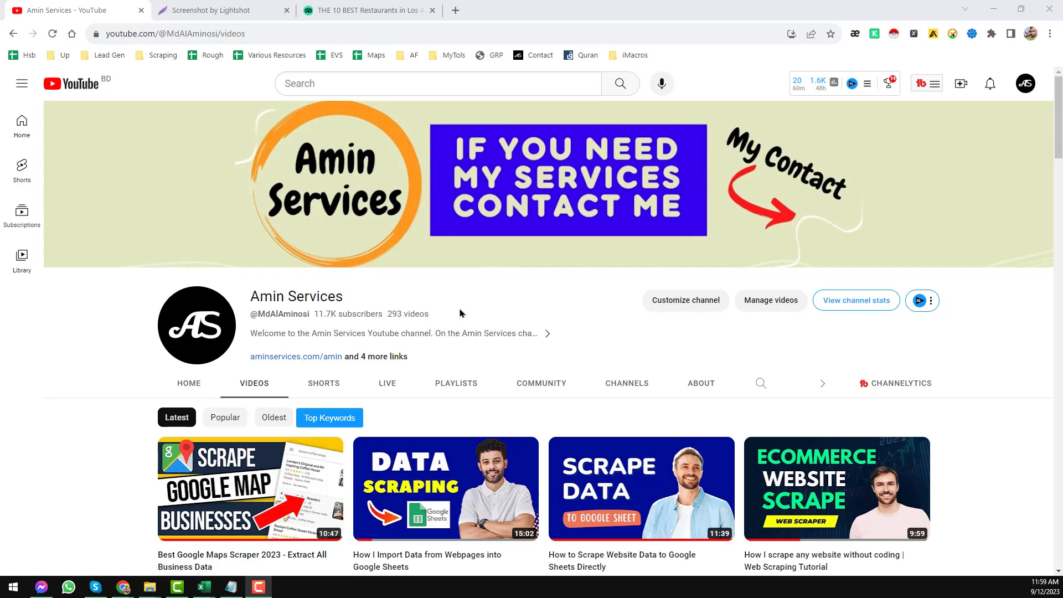
# Review the job details for the Los Angeles restaurants web scraping and data entry project in the Lightshot screenshot.
pyautogui.click(256, 12)
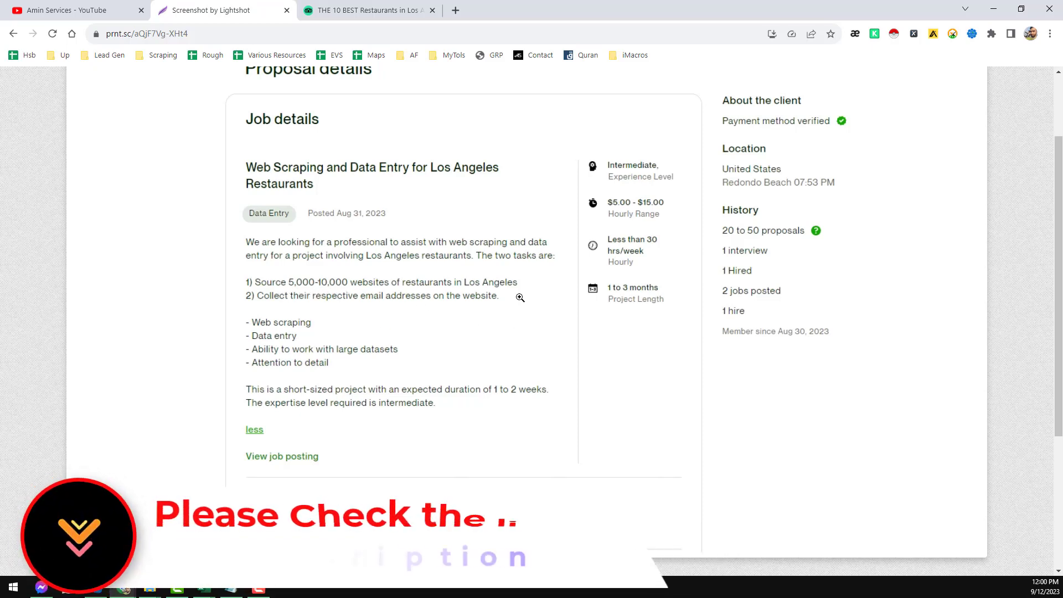
pyautogui.scroll(2, 476, 321)
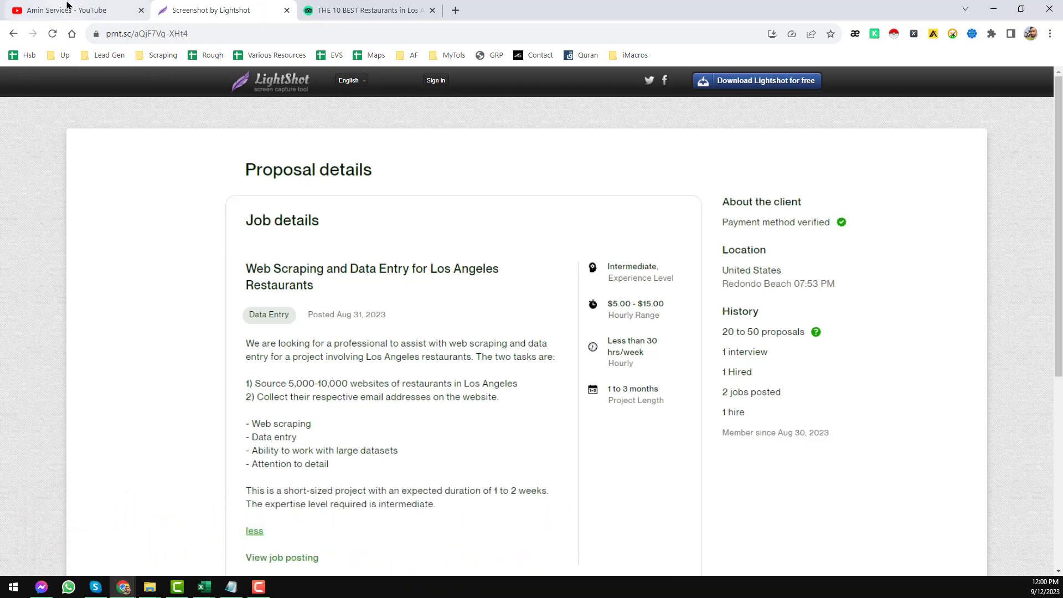
# Open the channel's video "Best Google Maps Scraper 2023 - Extract All Business Data" in its own tab and close it again.
pyautogui.click(90, 9)
pyautogui.scroll(-1, 310, 403)
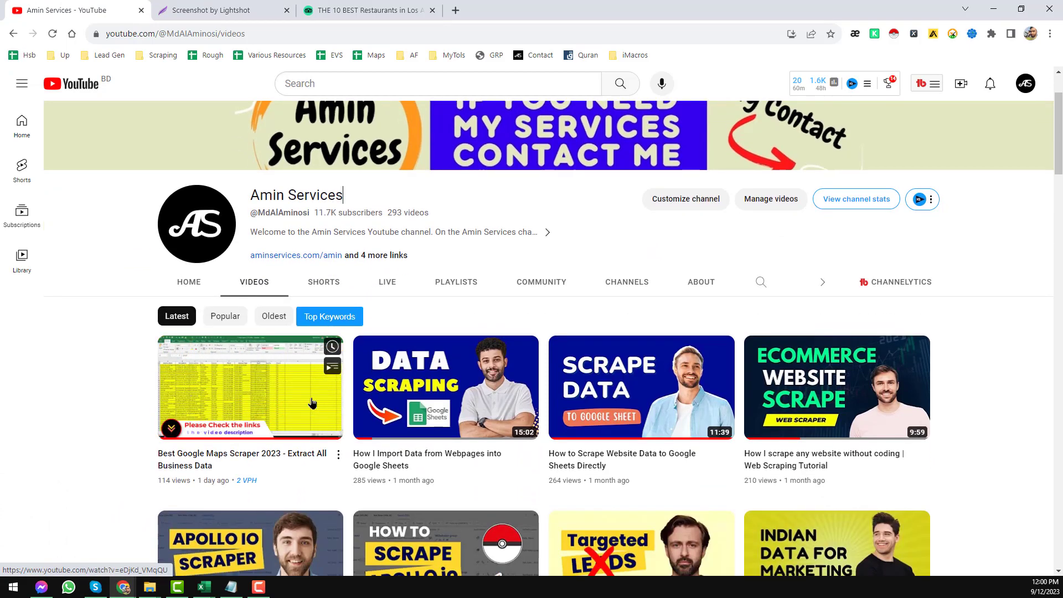
pyautogui.middleClick(247, 455)
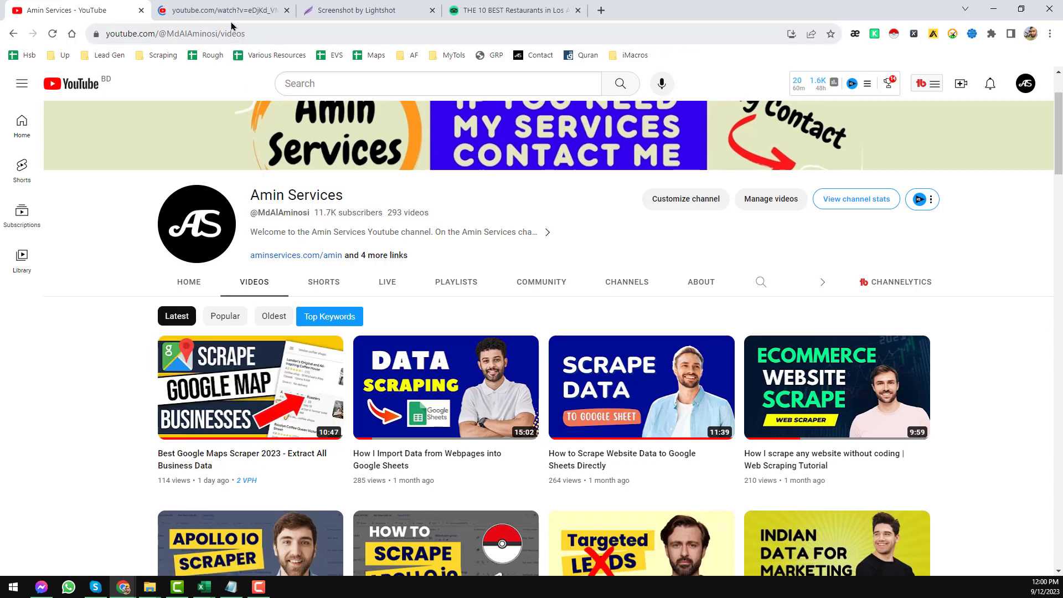
pyautogui.hotkey('ctrl', 'Tab')
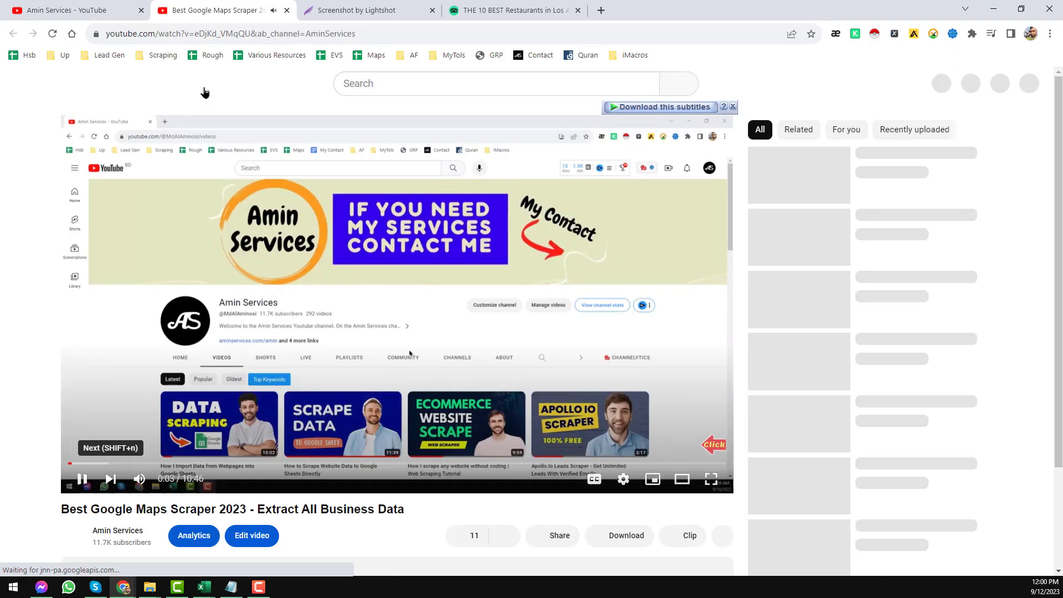
pyautogui.click(287, 14)
pyautogui.click(280, 14)
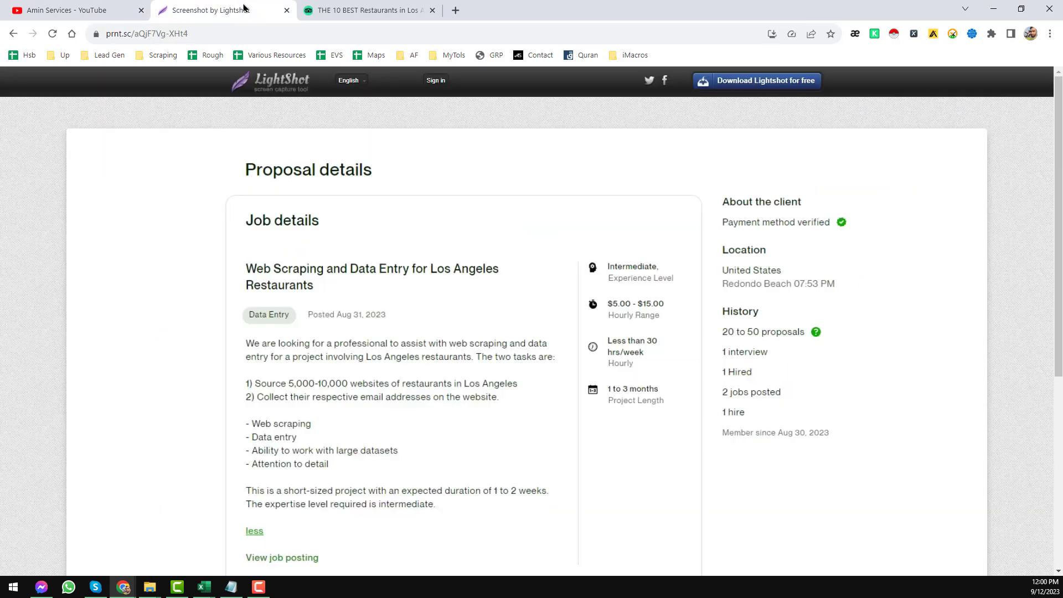
# Look through the Top Restaurants in Los Angeles listings on the Tripadvisor page.
pyautogui.click(355, 10)
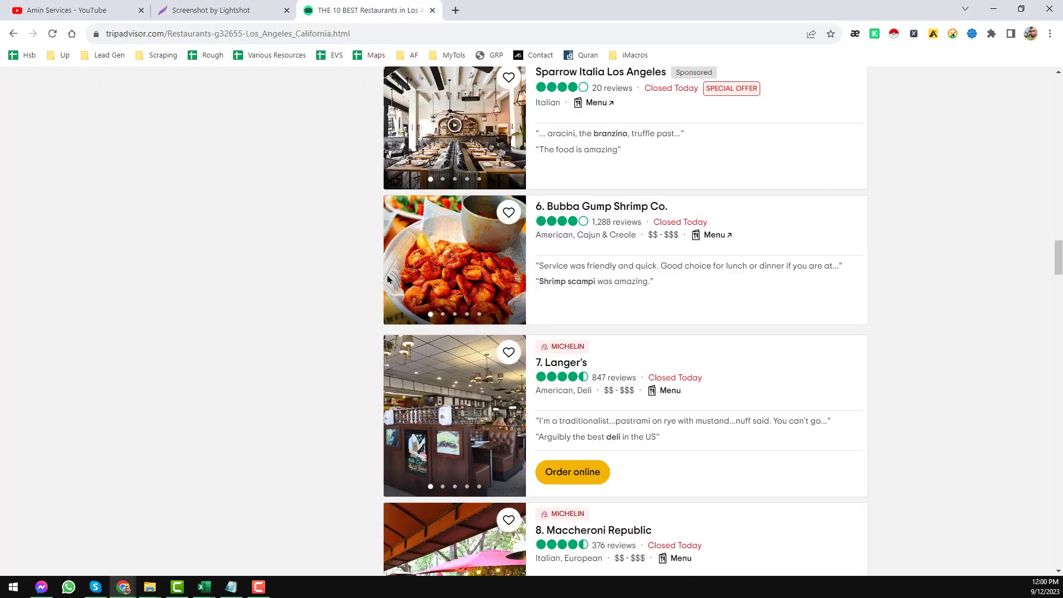
pyautogui.scroll(15, 592, 284)
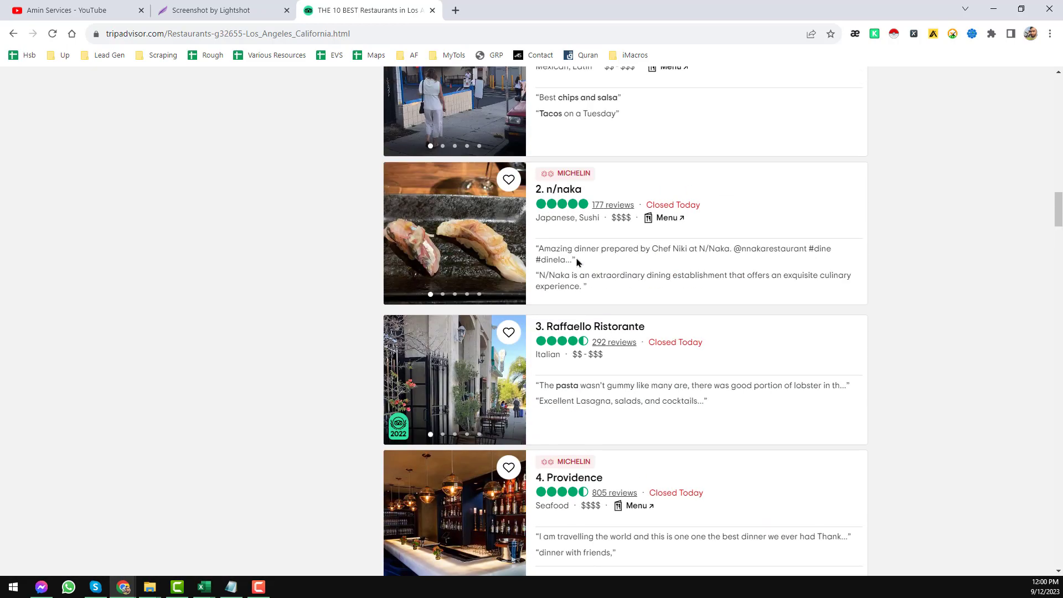
pyautogui.scroll(4, 577, 261)
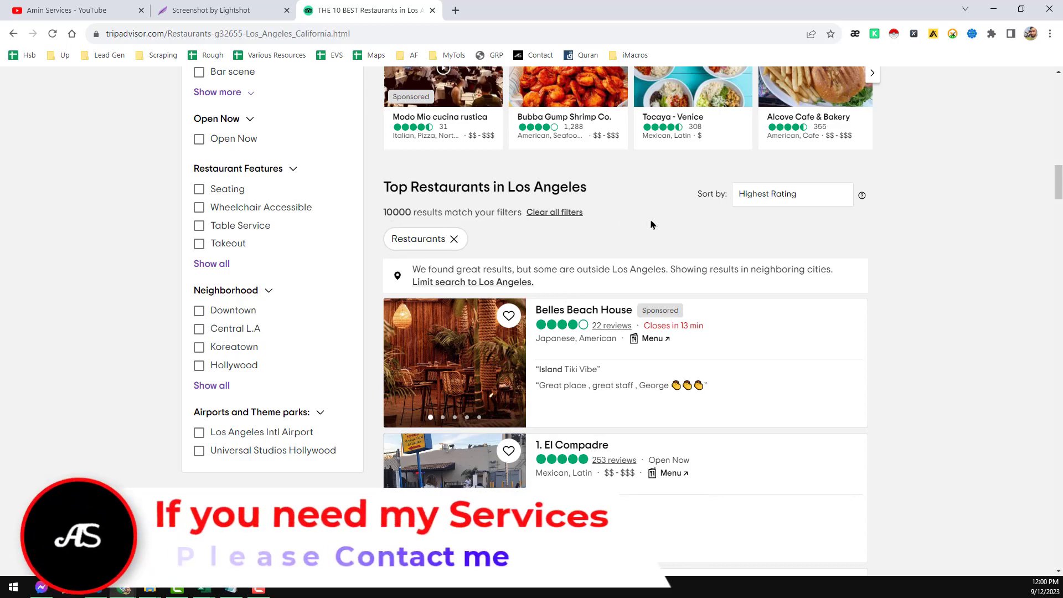
pyautogui.scroll(-10, 606, 297)
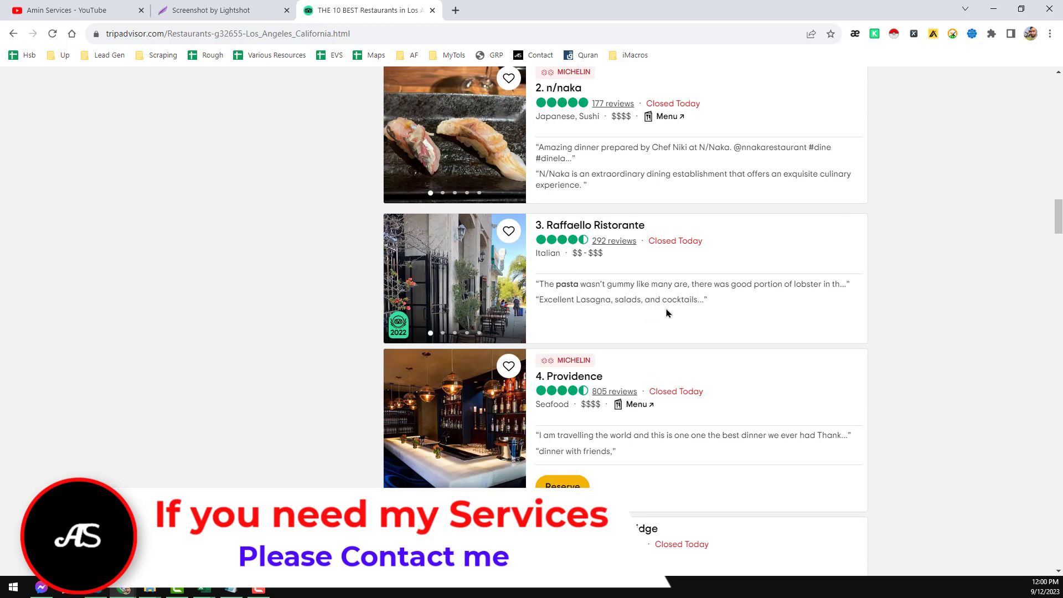
pyautogui.scroll(9, 536, 350)
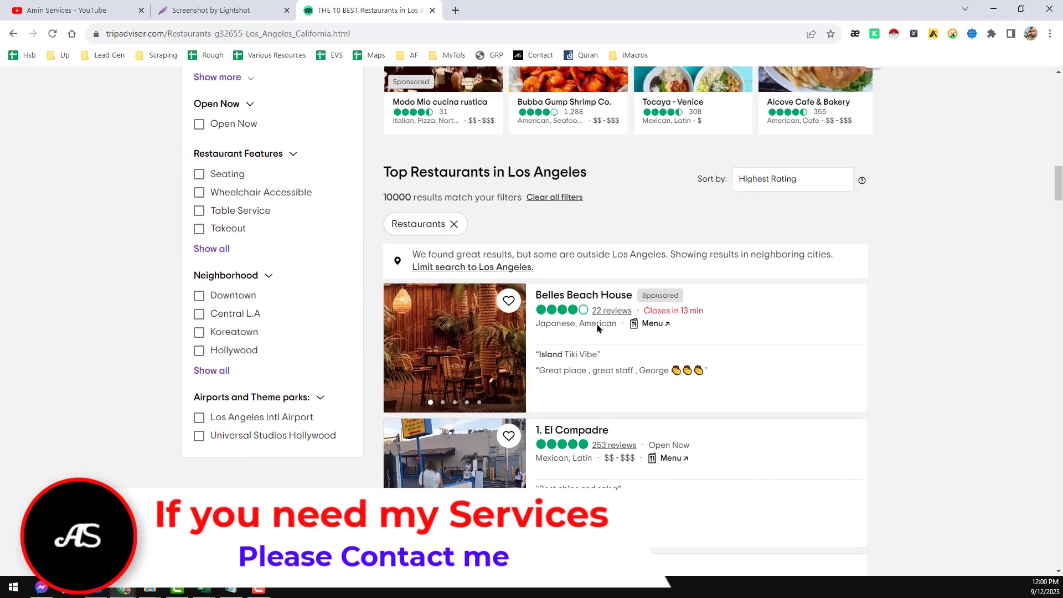
pyautogui.scroll(-2, 569, 381)
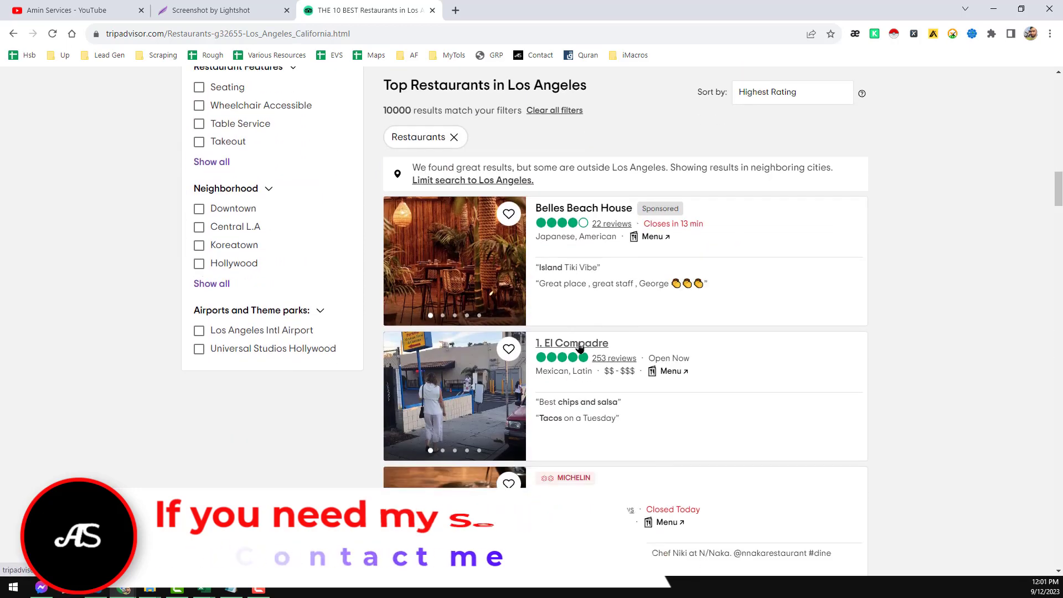
# Open the El Compadre listing in a new tab and examine its contact details and website link.
pyautogui.rightClick(607, 353)
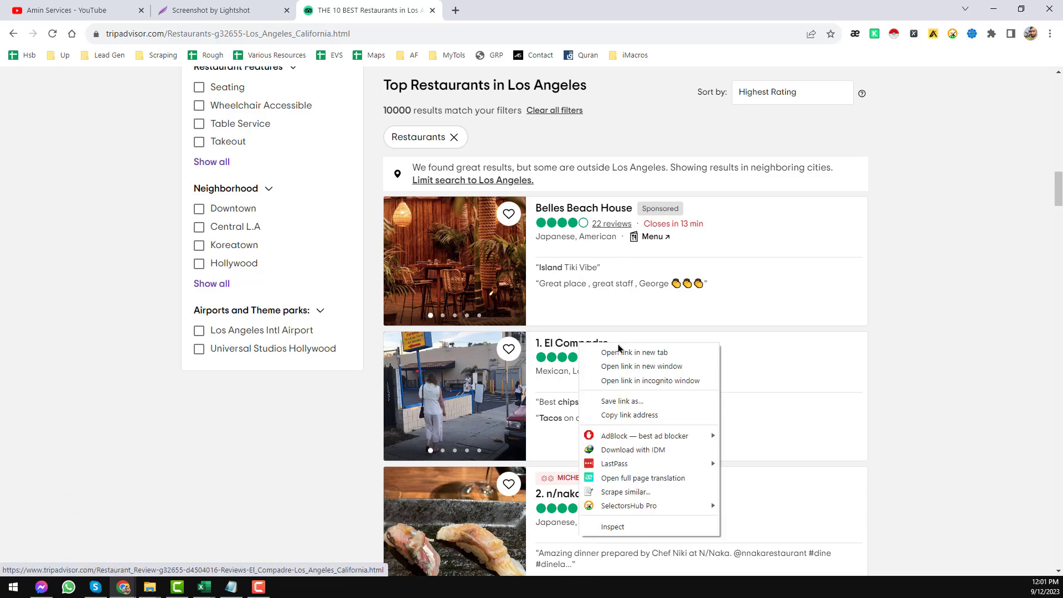
pyautogui.click(606, 352)
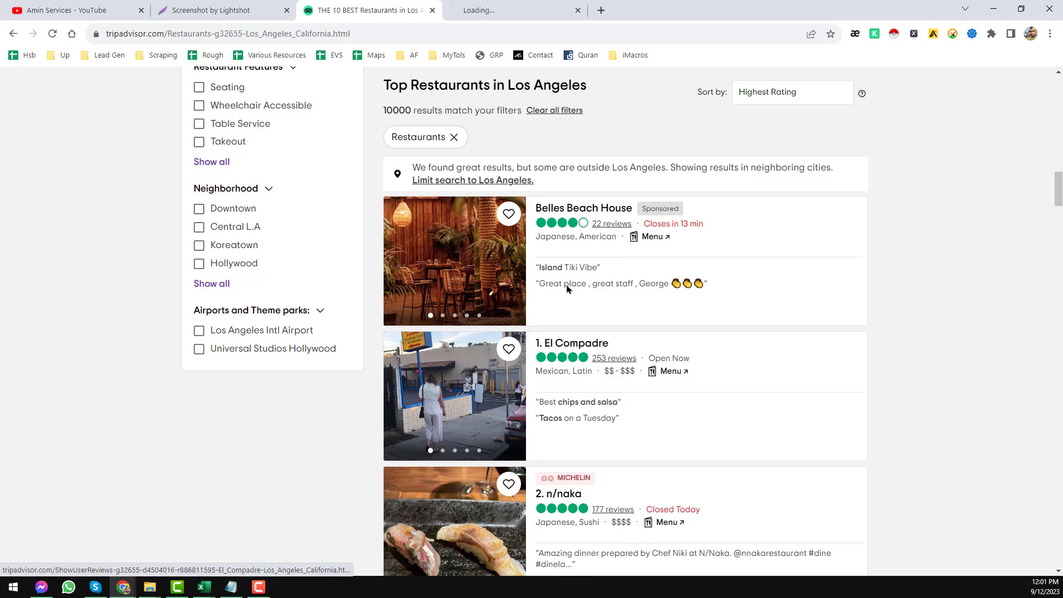
pyautogui.click(515, 10)
pyautogui.click(382, 4)
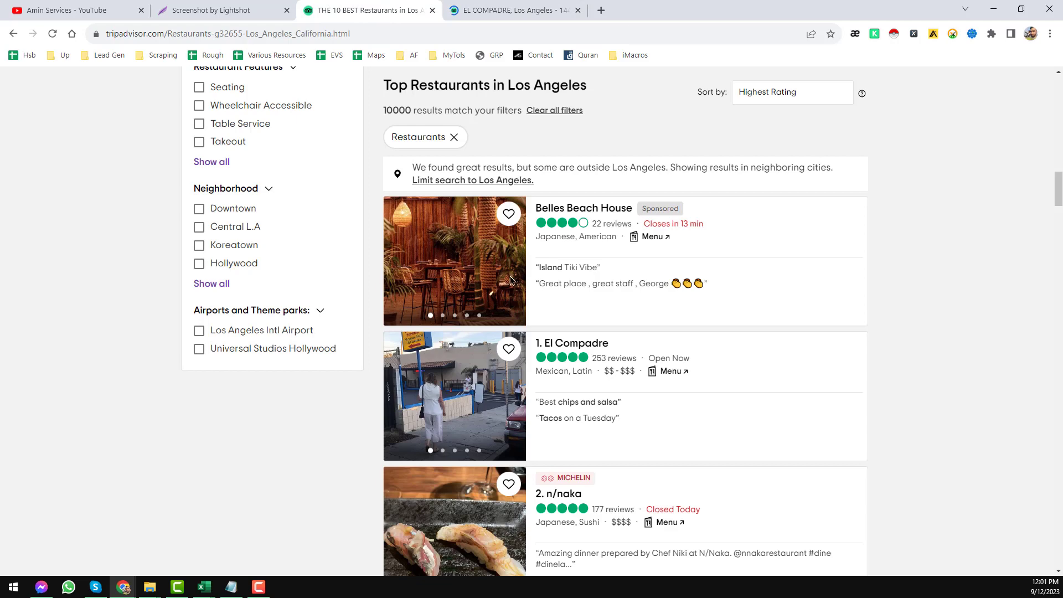
pyautogui.click(538, 4)
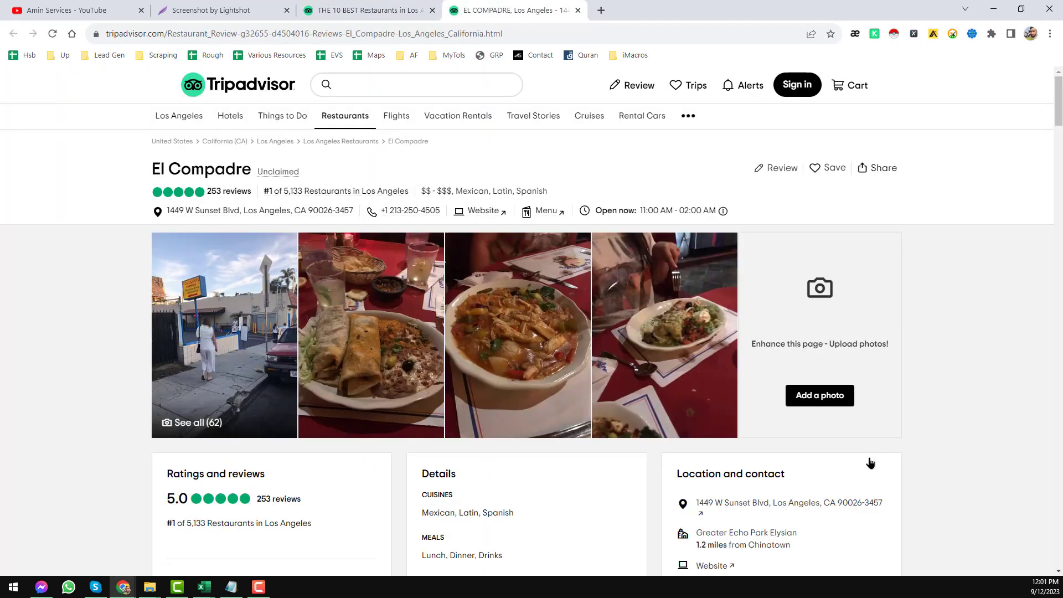
pyautogui.scroll(-2, 757, 520)
pyautogui.scroll(2, 756, 485)
pyautogui.click(482, 213)
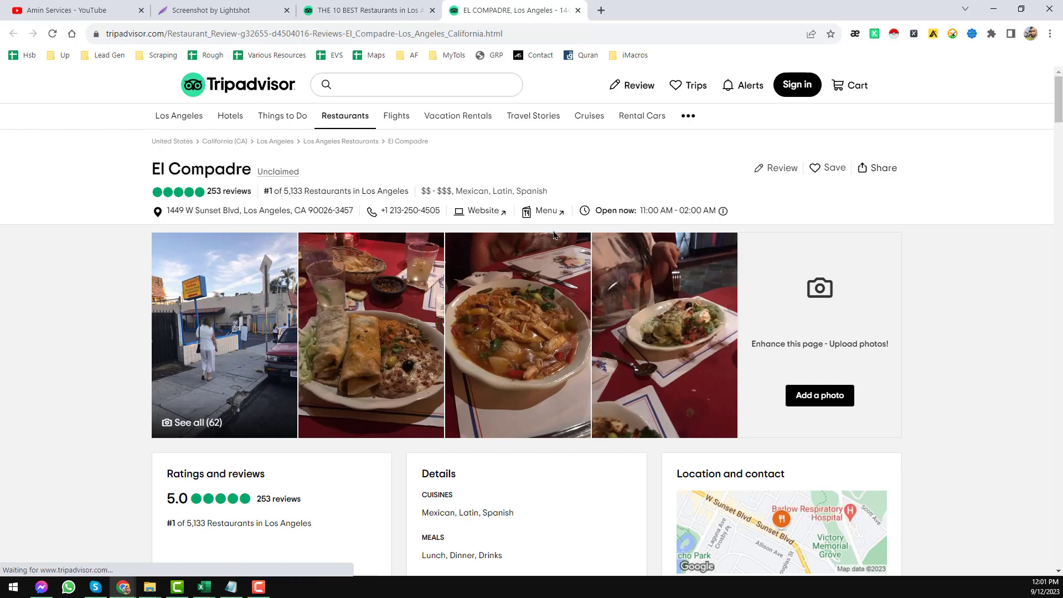
# Switch to the Excel workbook "0-tripadvisor All Links", examine its Page Link column of restaurant links, and close the workbook.
pyautogui.click(204, 587)
pyautogui.click(176, 540)
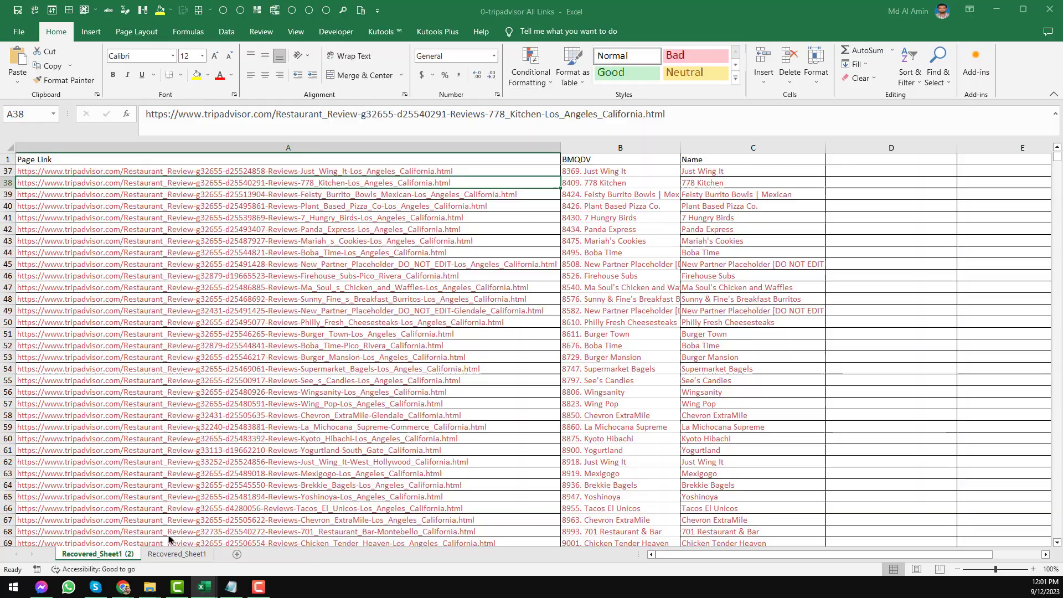
pyautogui.click(319, 145)
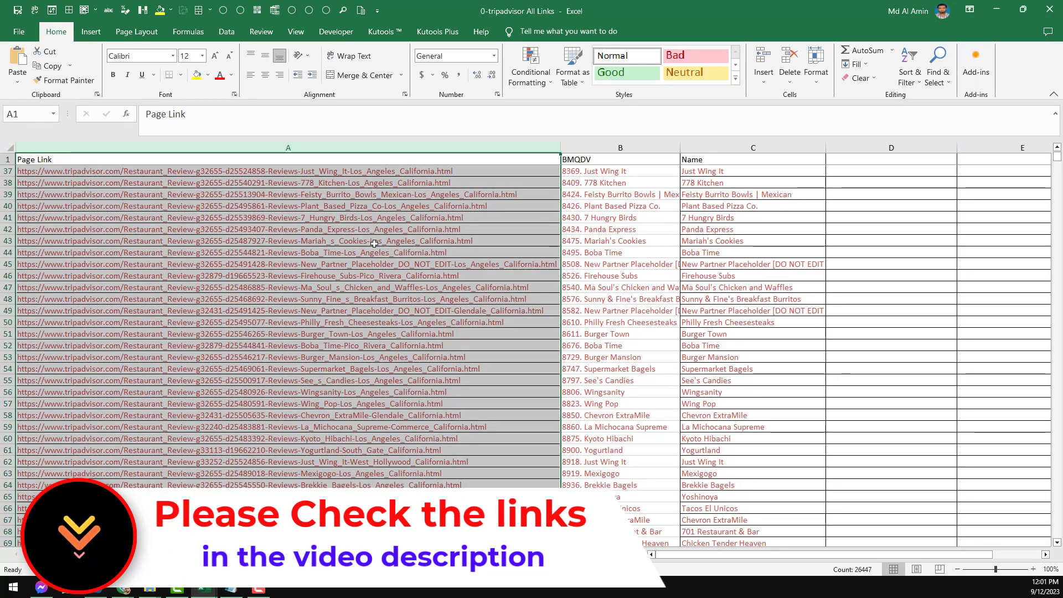
pyautogui.scroll(-2, 471, 242)
pyautogui.click(471, 242)
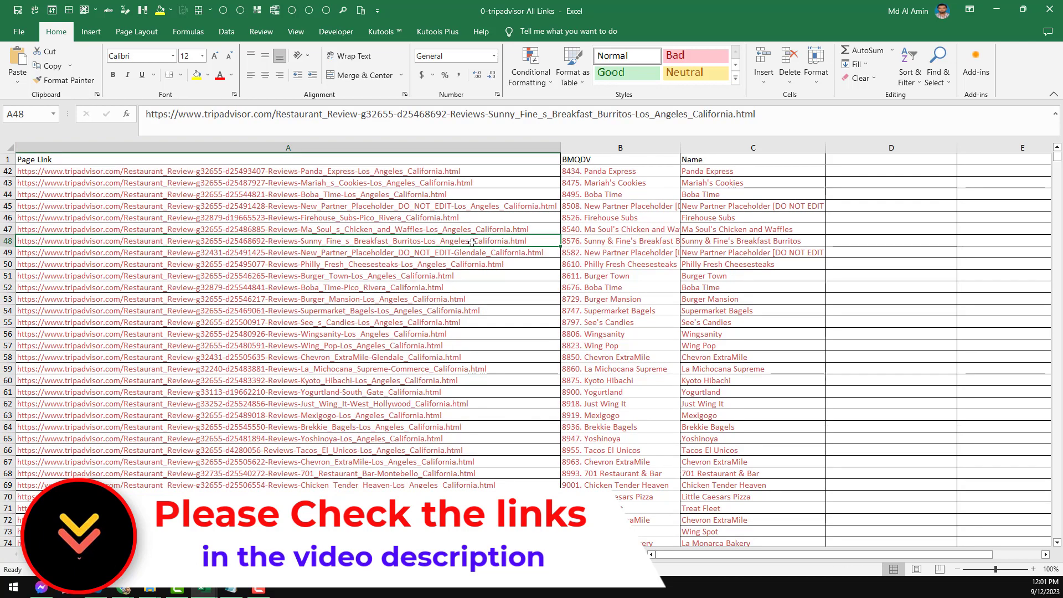
pyautogui.press('Down')
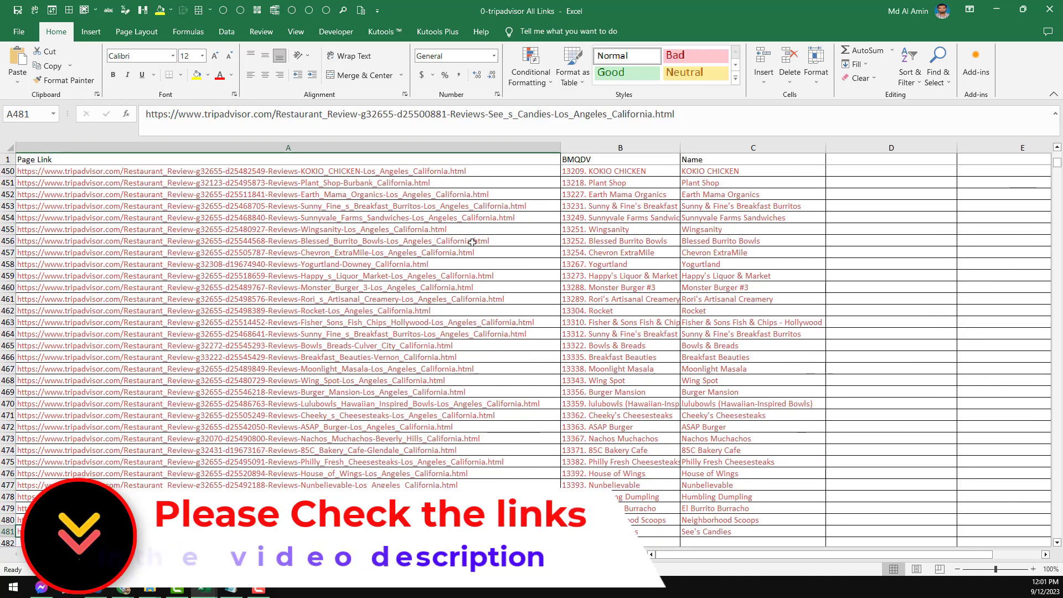
pyautogui.scroll(-5, 472, 242)
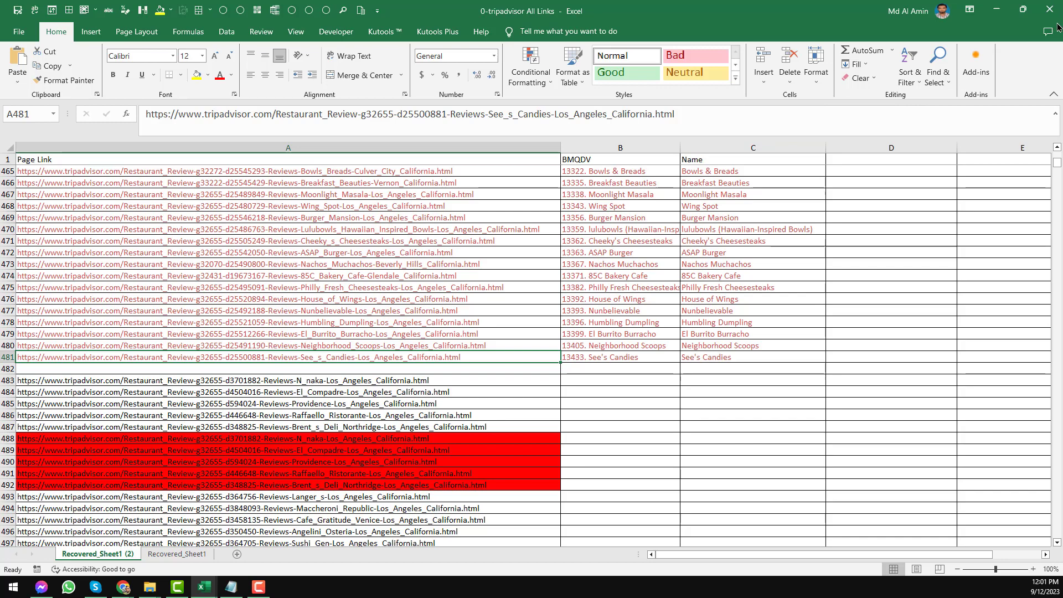
pyautogui.click(1054, 17)
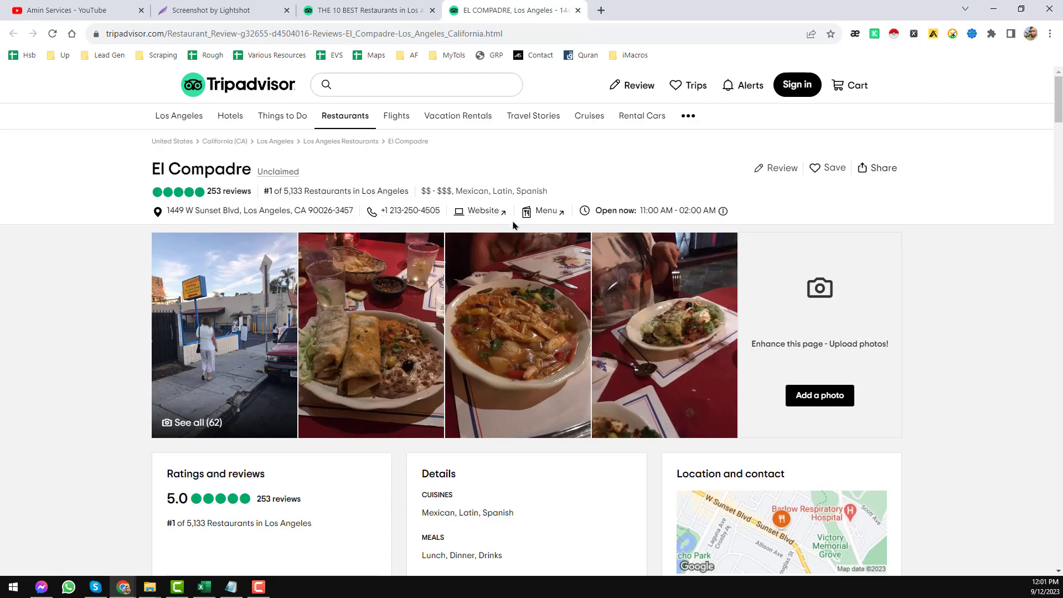
# Switch to the Excel workbook "0- tripadvisor - 13290+ Data--7-Sep-2023" and check how many entries the Source Url and Website columns hold.
pyautogui.click(203, 587)
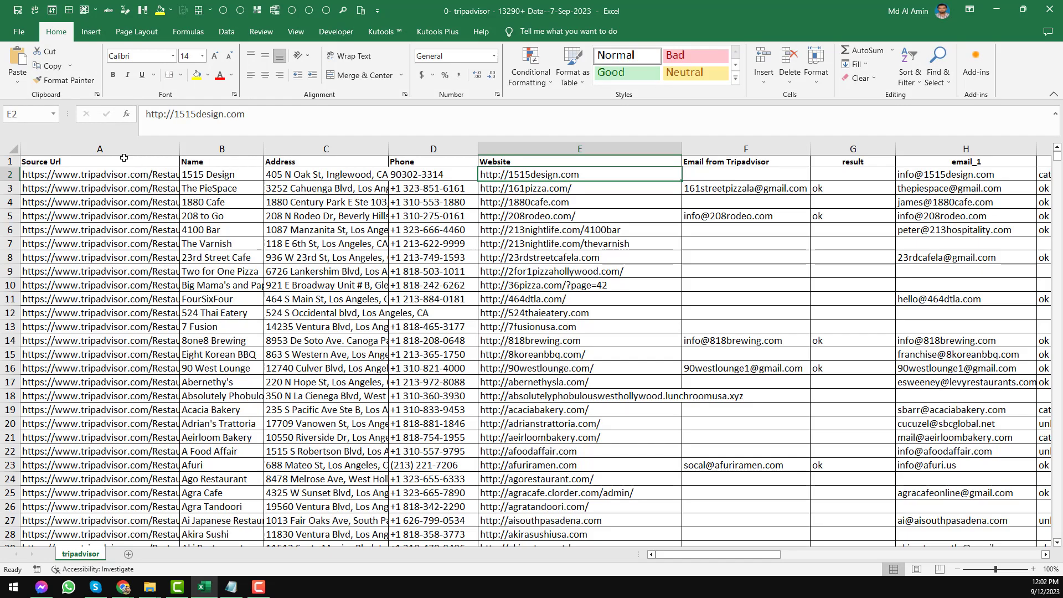
pyautogui.hotkey('ctrl', 'Home')
pyautogui.hotkey('ctrl', 'shift', 'Down')
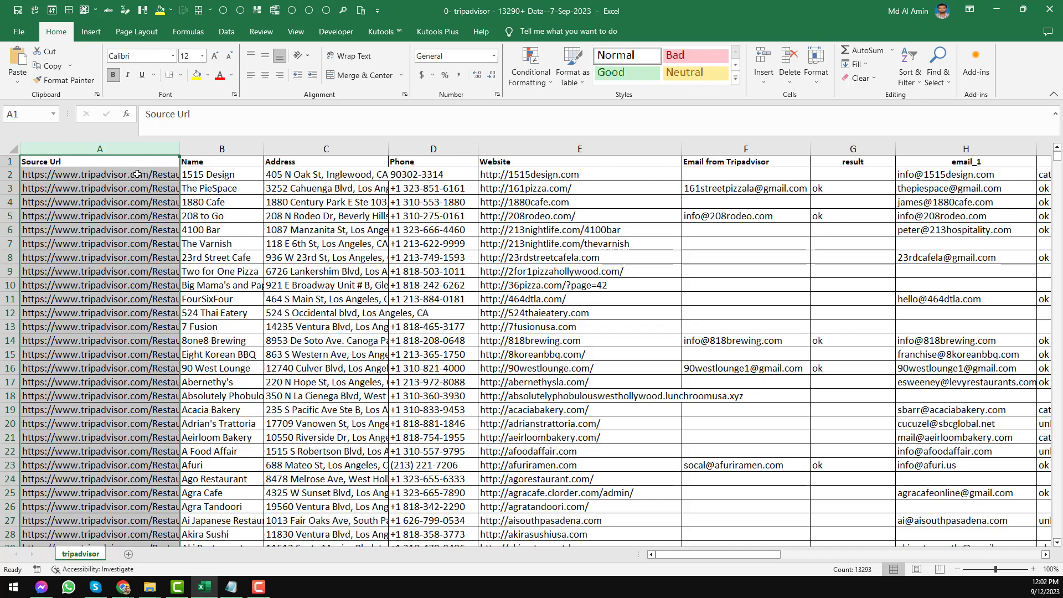
pyautogui.click(598, 171)
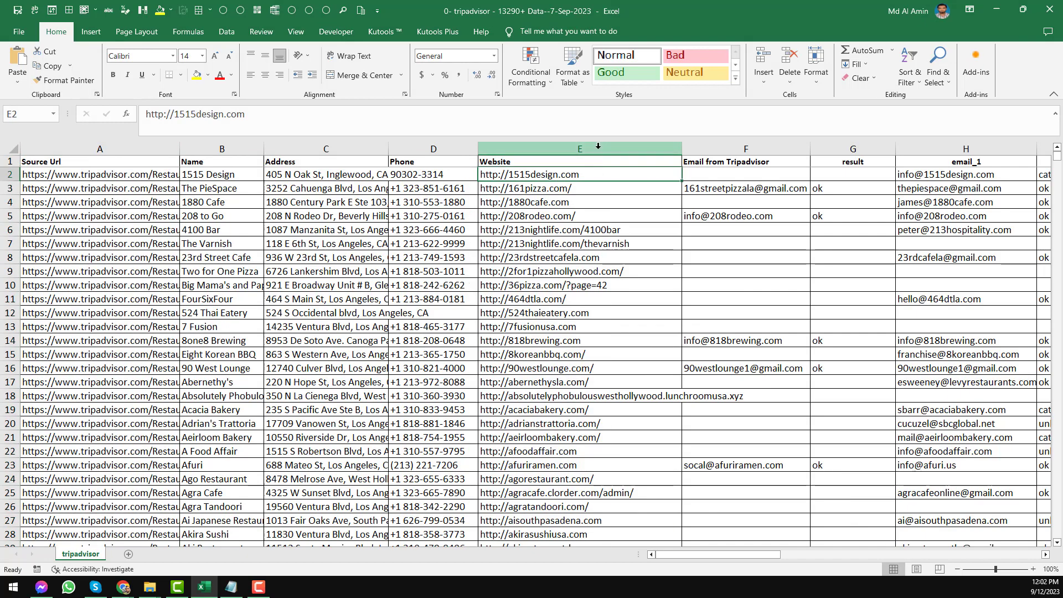
pyautogui.hotkey('ctrl', 'Up')
pyautogui.hotkey('ctrl', 'shift', 'Down')
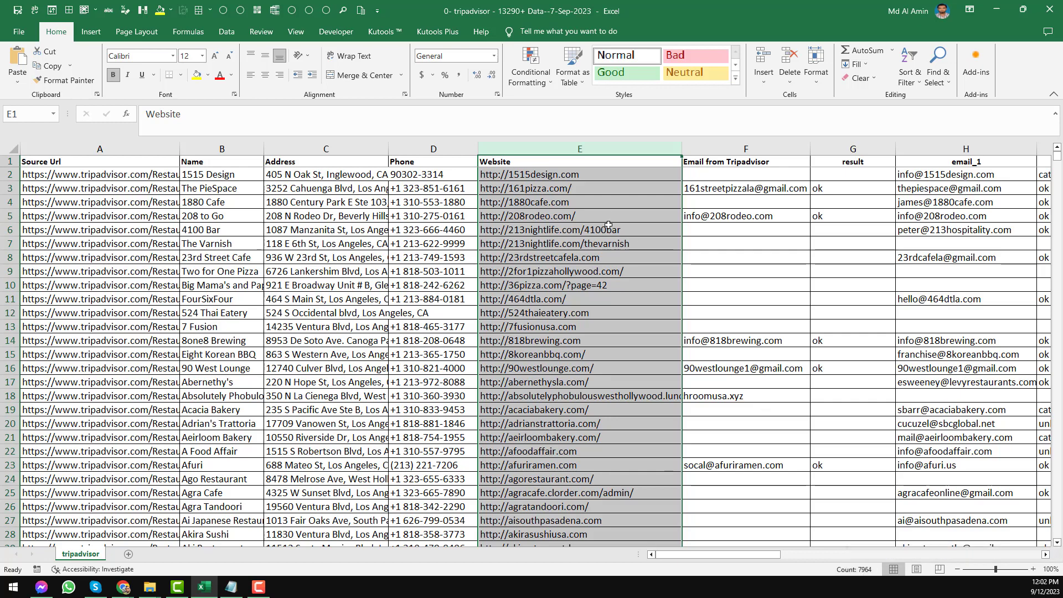
pyautogui.click(589, 174)
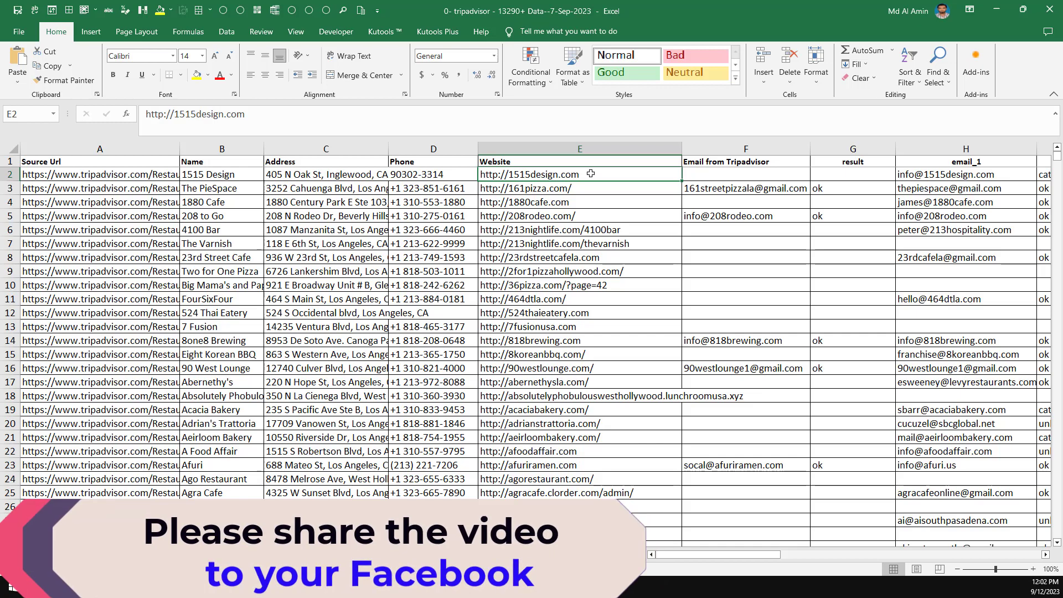
pyautogui.hotkey('ctrl', 'shift', 'Down')
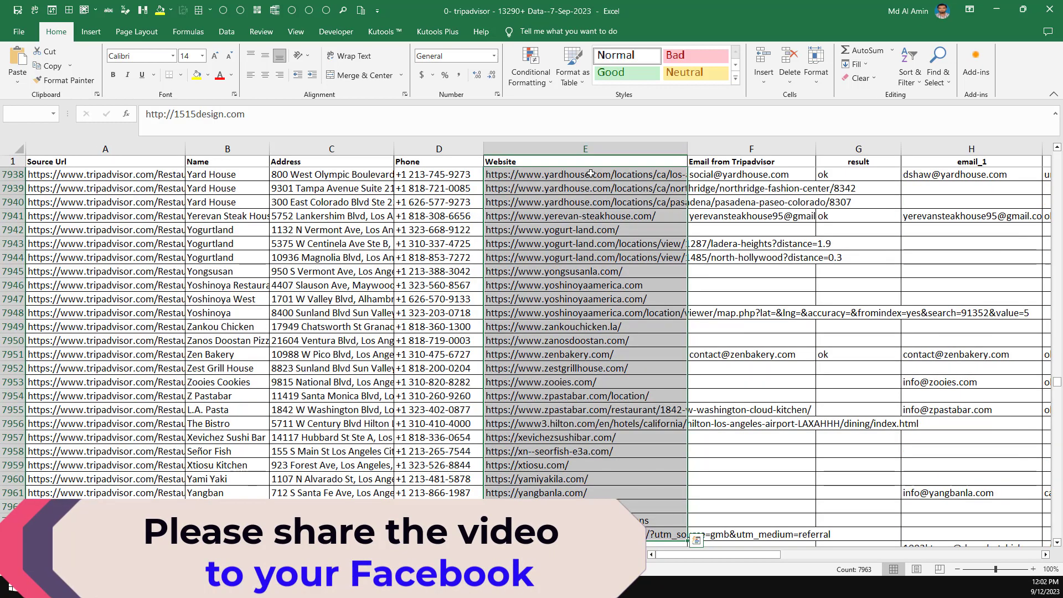
pyautogui.hotkey('ctrl', 'Home')
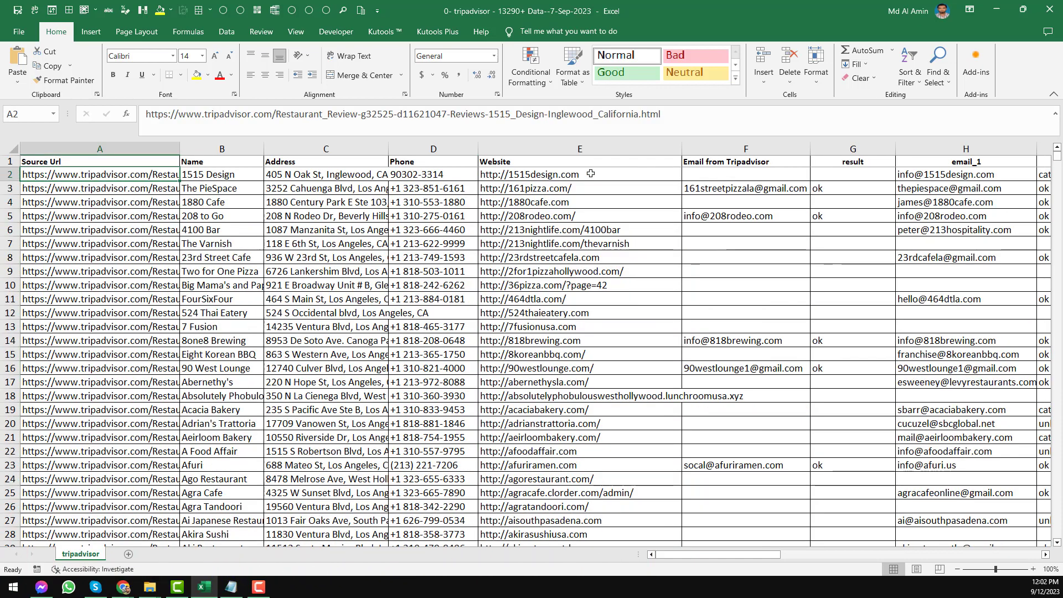
pyautogui.click(591, 174)
pyautogui.keyDown('shift'); pyautogui.click(606, 379); pyautogui.keyUp('shift')
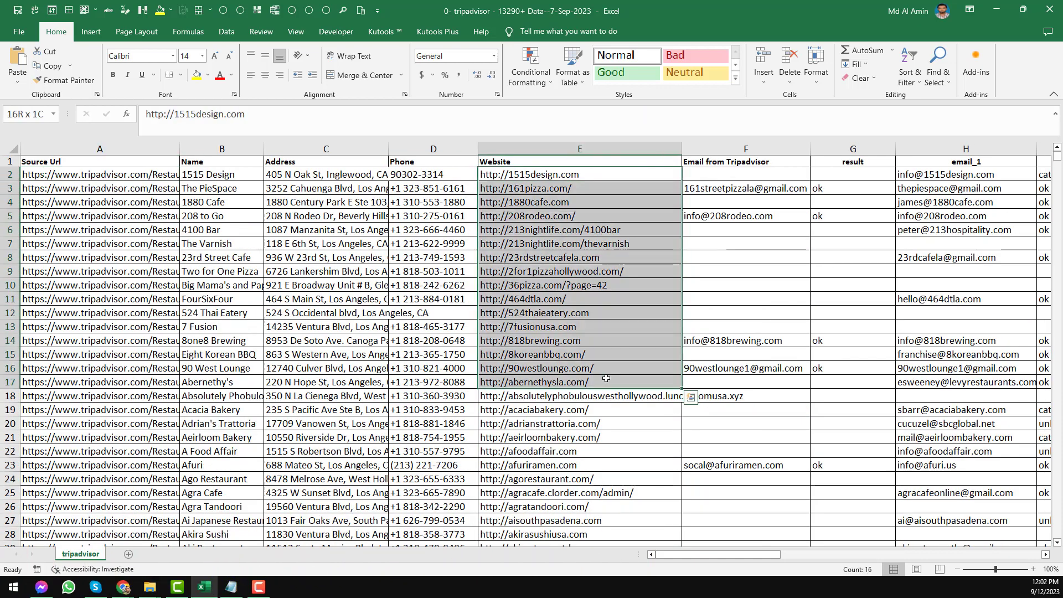
pyautogui.keyDown('shift'); pyautogui.click(594, 315); pyautogui.keyUp('shift')
pyautogui.hotkey('ctrl', 'c')
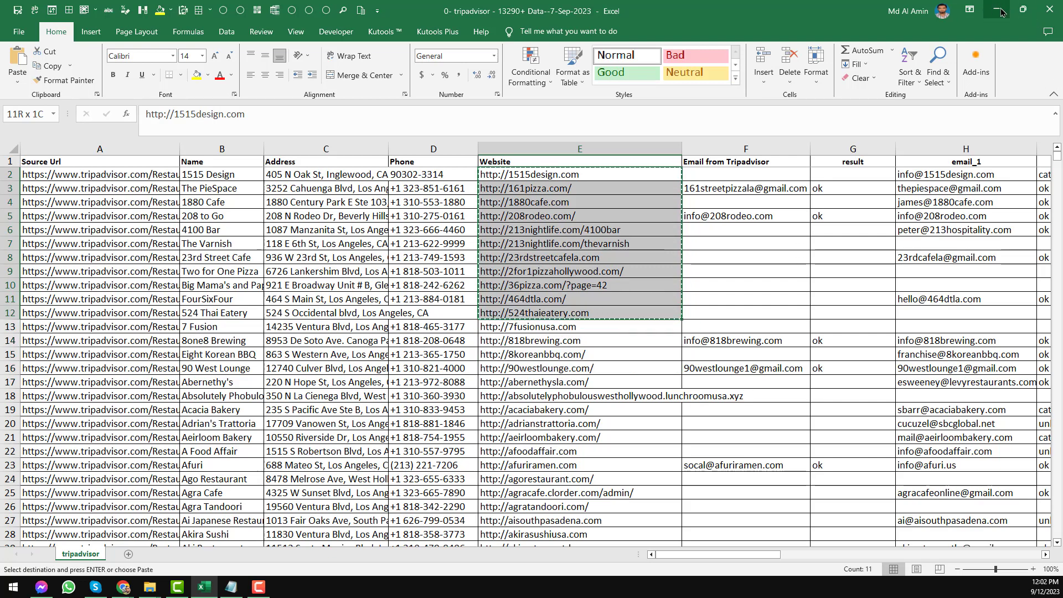
# Switch to the browser, merge the Outscraper window into the main one, and close the Pricing page, keeping the Outscraper profile page open.
pyautogui.click(999, 11)
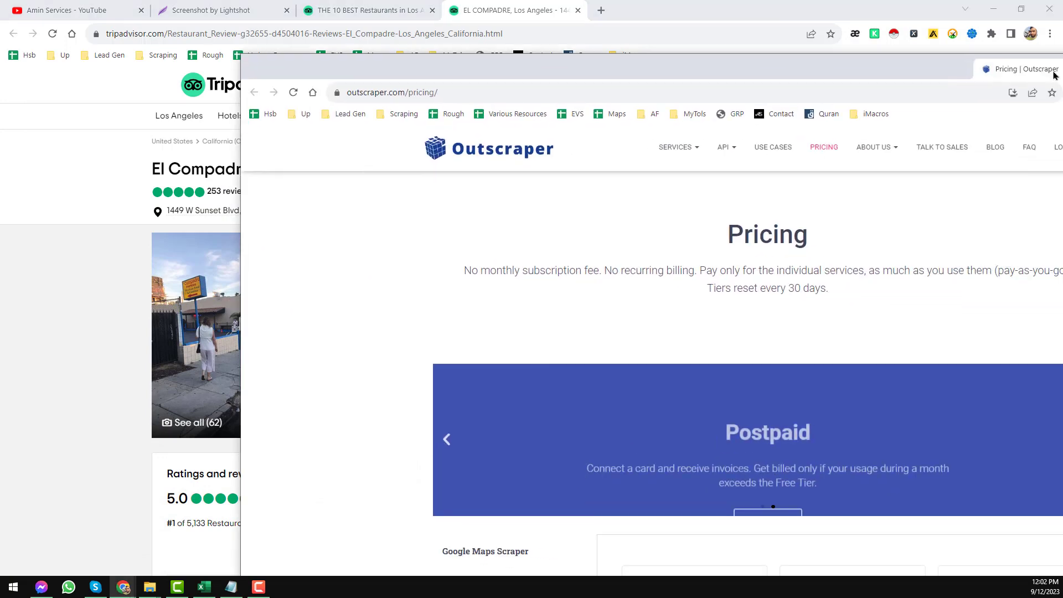
pyautogui.moveTo(1021, 67); pyautogui.dragTo(844, 9)
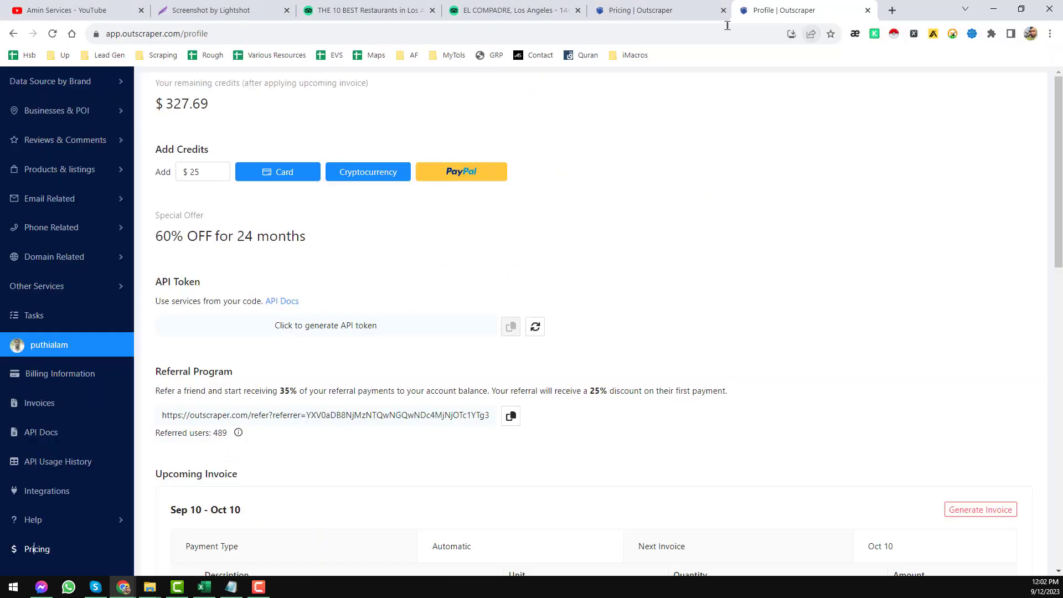
pyautogui.click(686, 10)
pyautogui.click(724, 10)
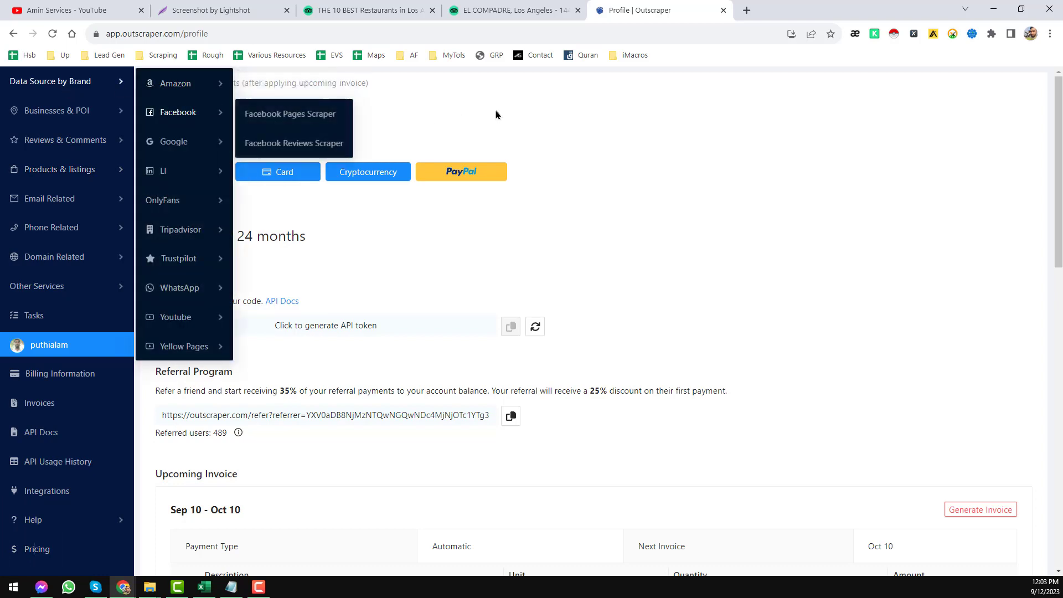
# Run Outscraper's Emails & Contacts Scraper on the 11 copied website addresses and open the Tasks page.
pyautogui.moveTo(108, 119)
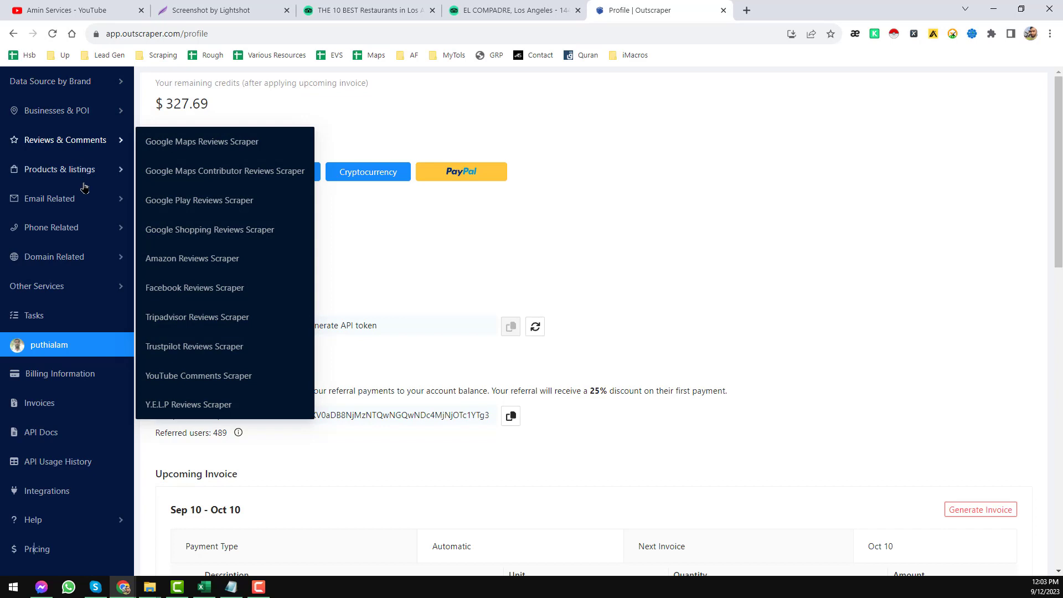
pyautogui.moveTo(84, 201)
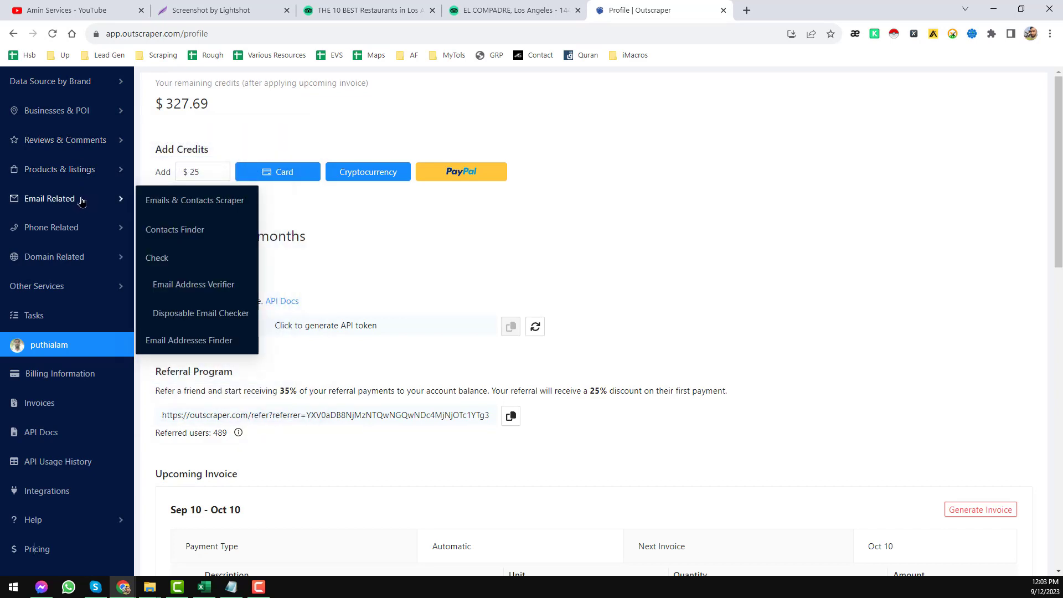
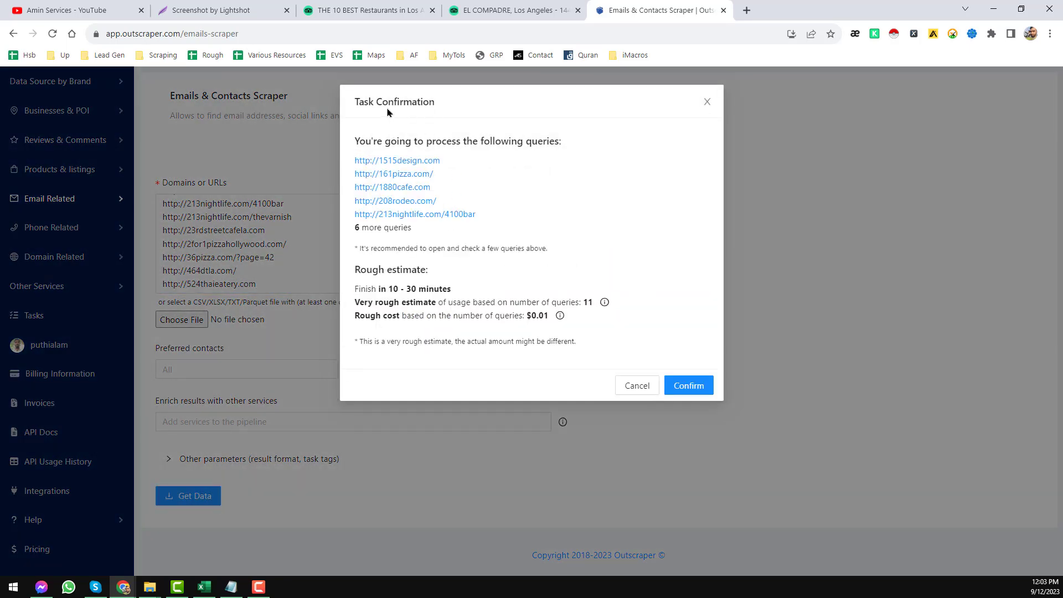
pyautogui.click(686, 386)
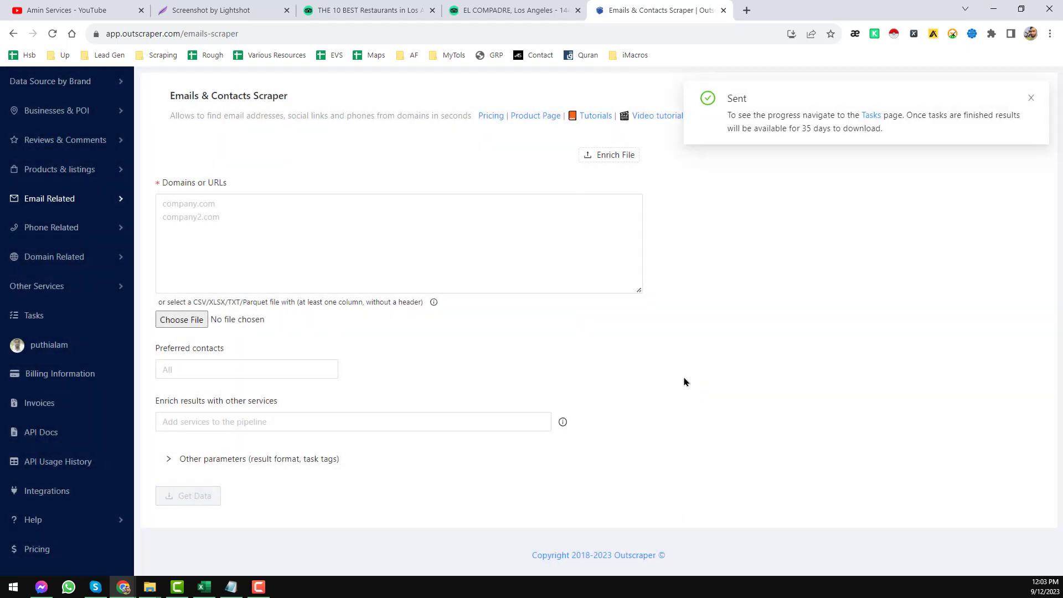
pyautogui.click(871, 116)
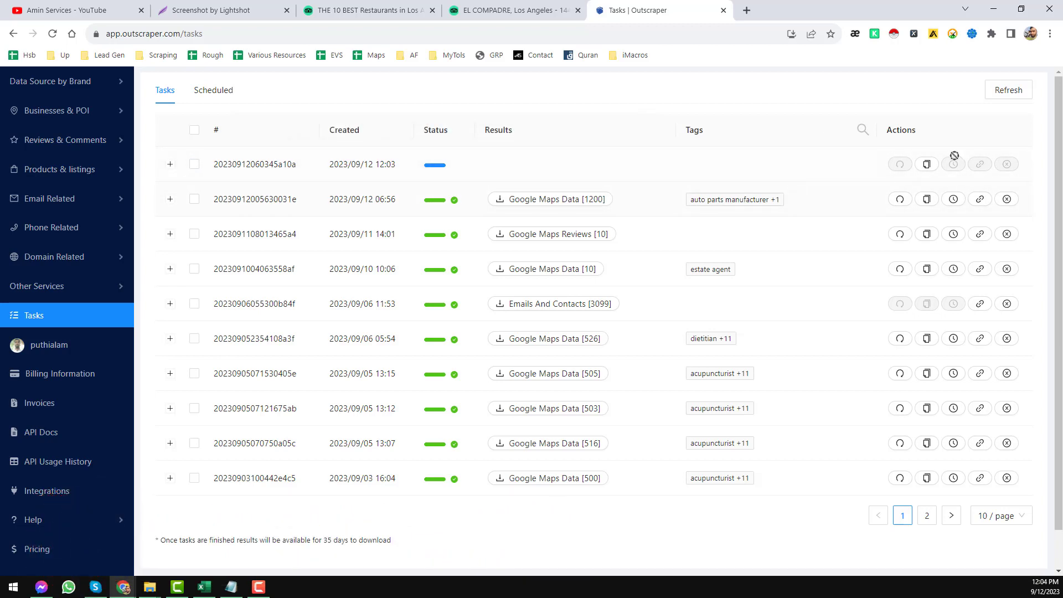
# Refresh the task list, download the newest task's Emails And Contacts result, and open the file in Excel.
pyautogui.click(1017, 96)
pyautogui.click(1015, 96)
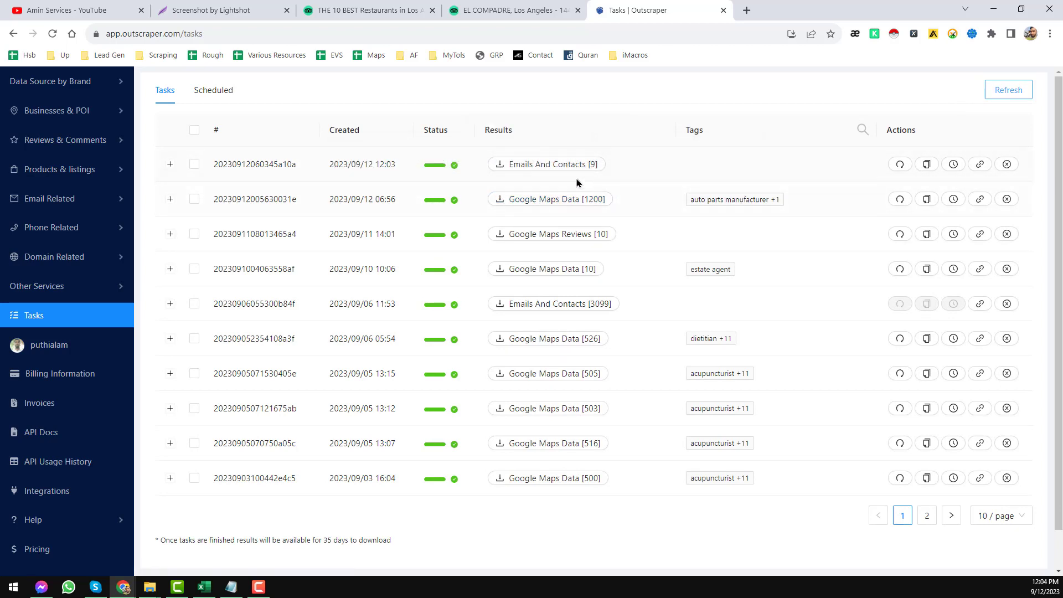
pyautogui.click(577, 169)
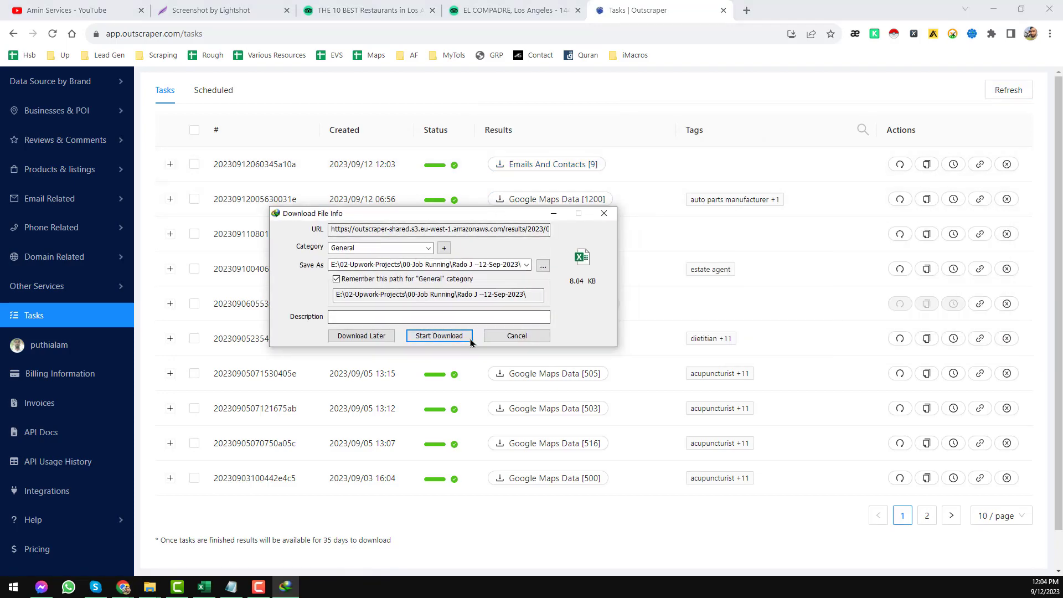
pyautogui.click(439, 336)
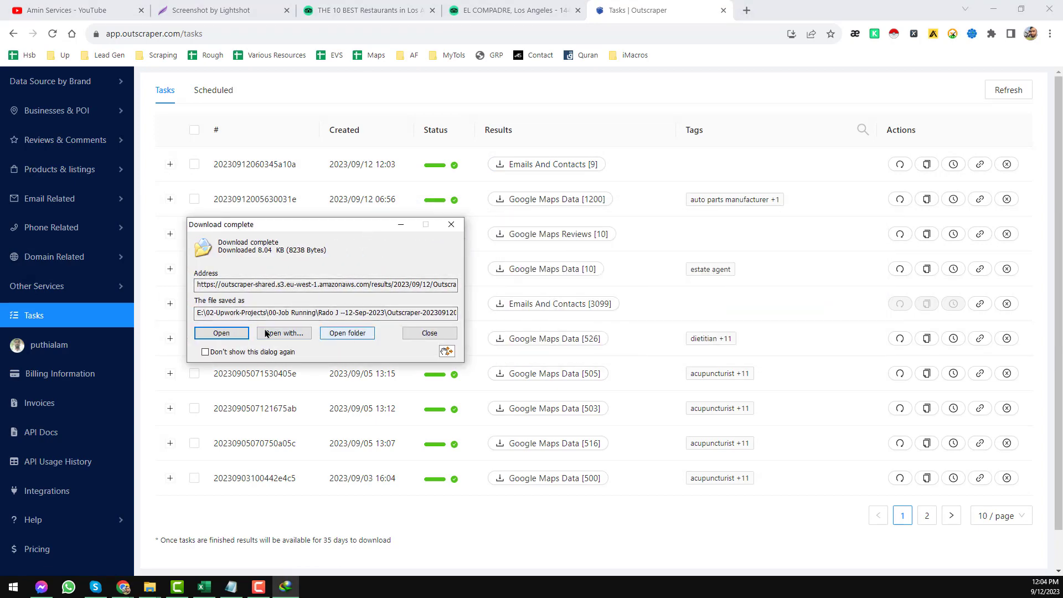
pyautogui.click(222, 333)
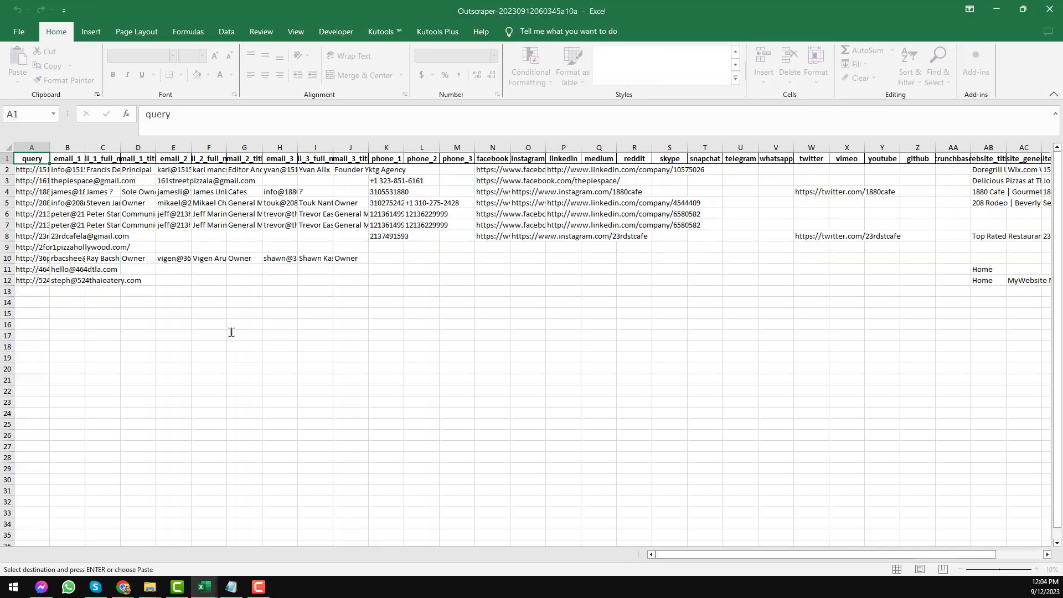
# Freeze the top row of the Outscraper results sheet.
pyautogui.click(268, 260)
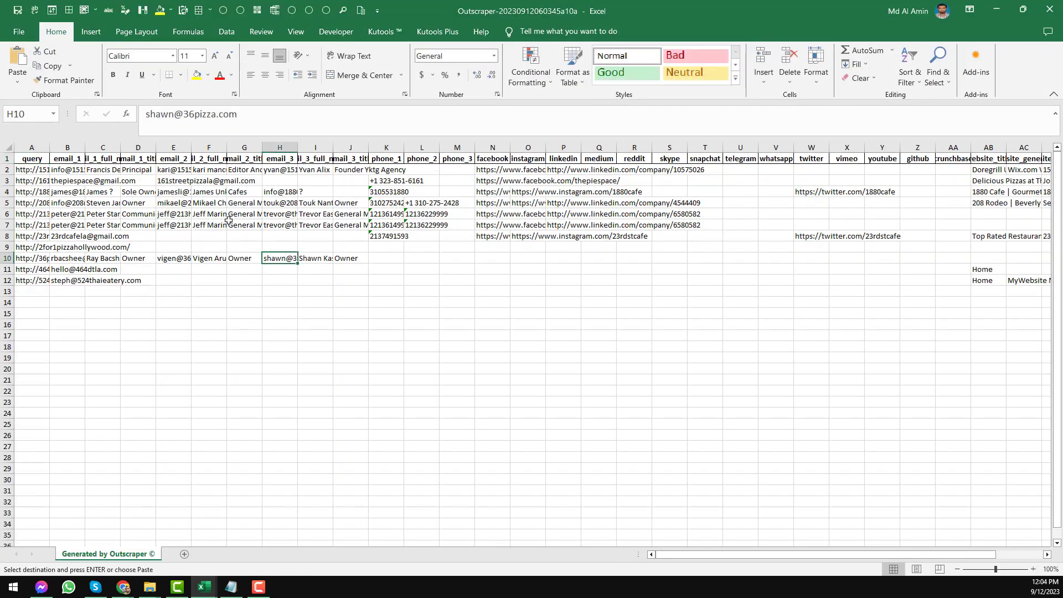
pyautogui.click(6, 159)
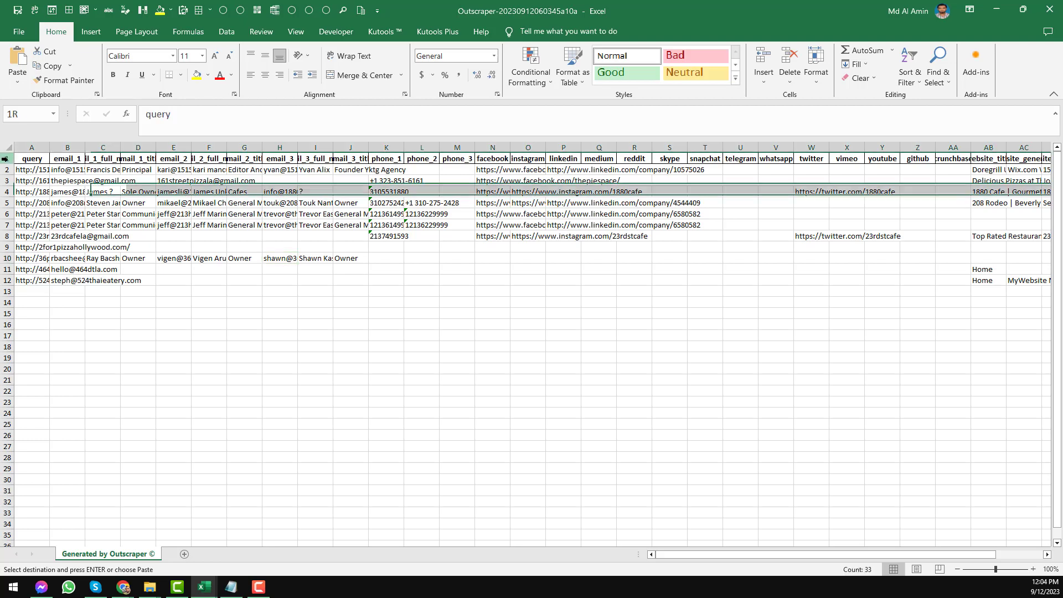
pyautogui.click(95, 10)
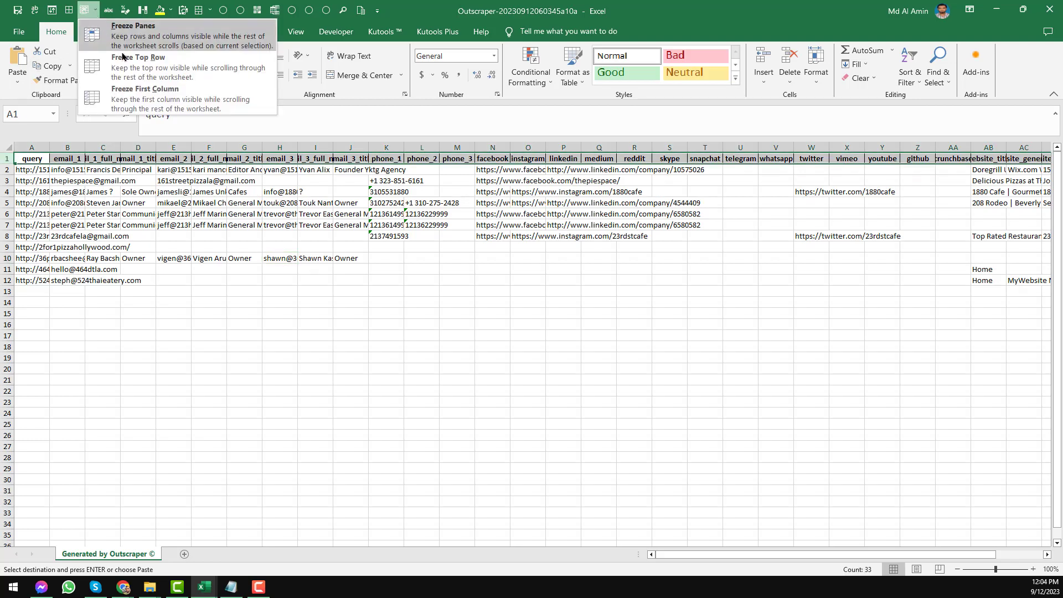
pyautogui.click(139, 55)
# Add borders to all cells of the results sheet and fit the column widths to their contents.
pyautogui.click(12, 150)
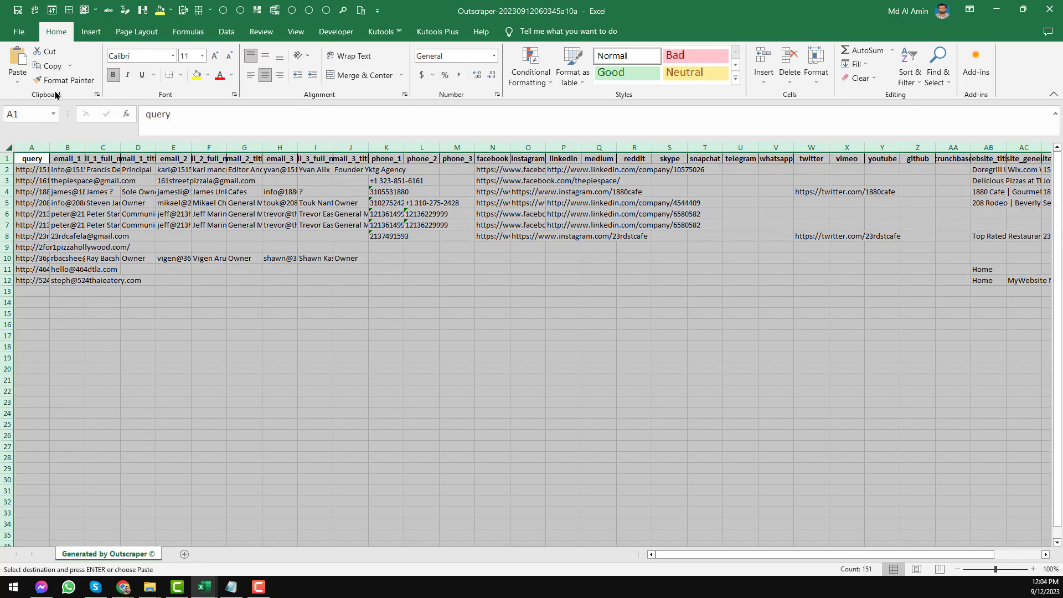
pyautogui.click(69, 10)
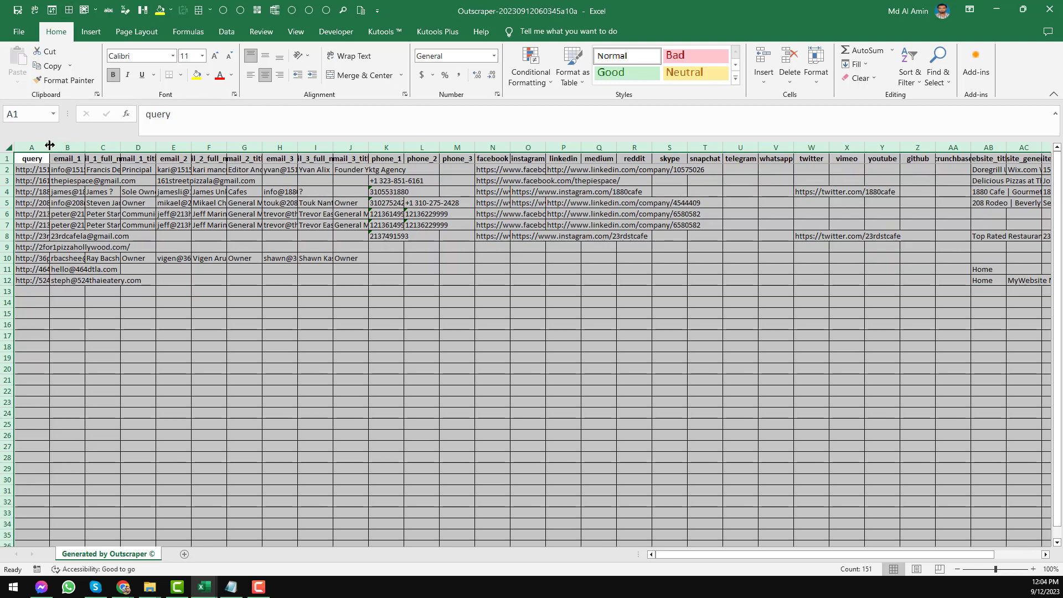
pyautogui.doubleClick(49, 147)
pyautogui.click(186, 168)
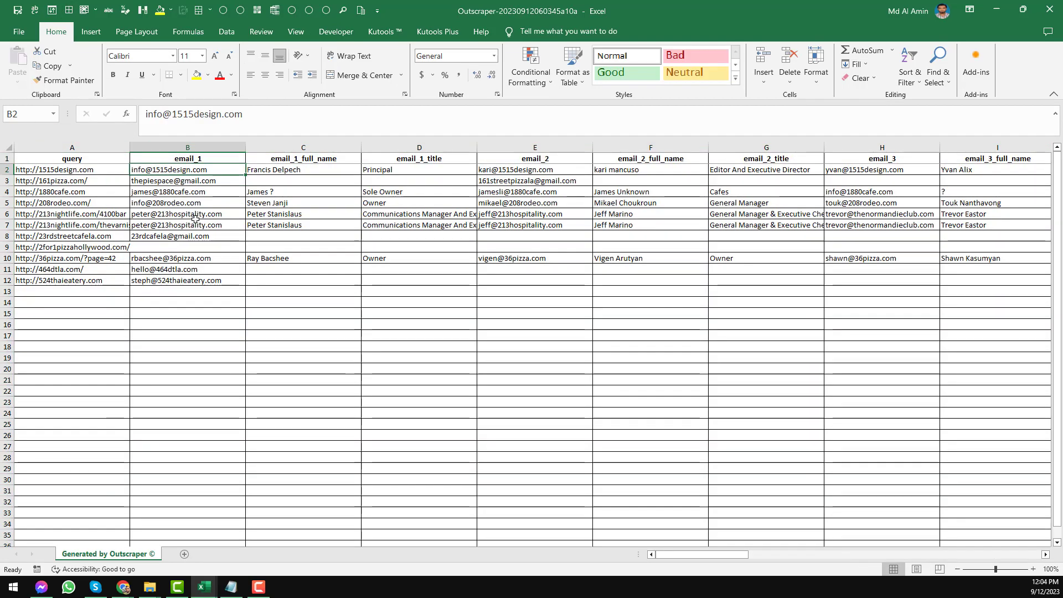
# Examine the email_1, email_2 and email_3 columns with their full-name and title columns.
pyautogui.click(187, 146)
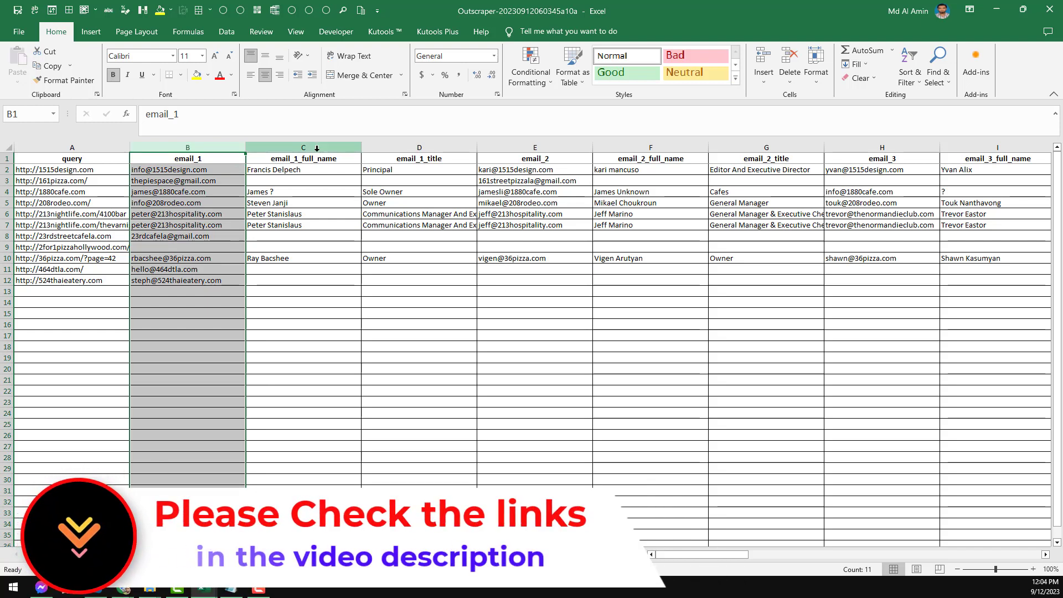
pyautogui.click(360, 147)
pyautogui.click(419, 147)
pyautogui.click(535, 147)
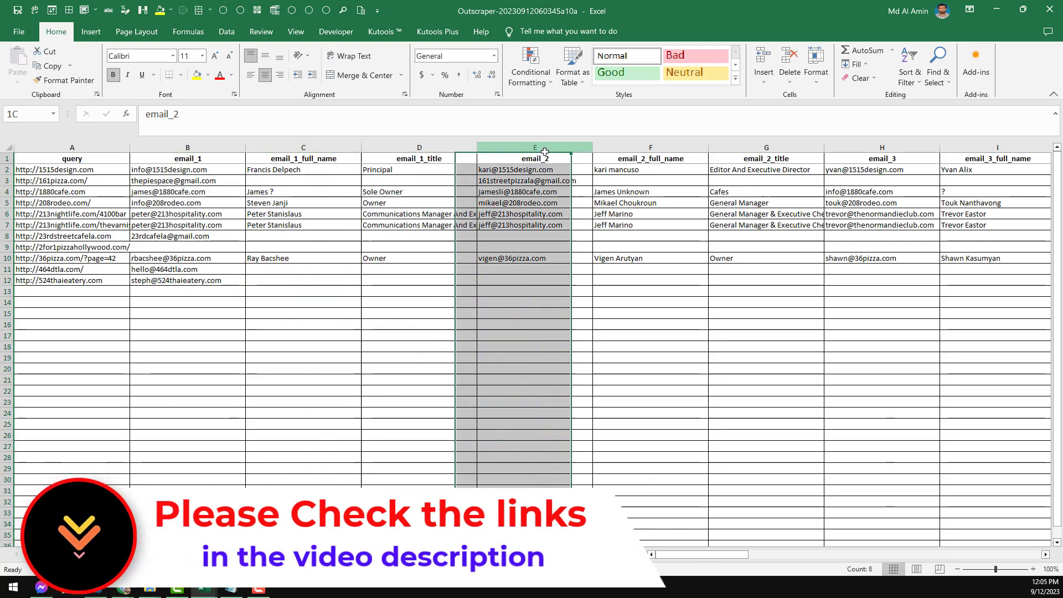
pyautogui.click(861, 169)
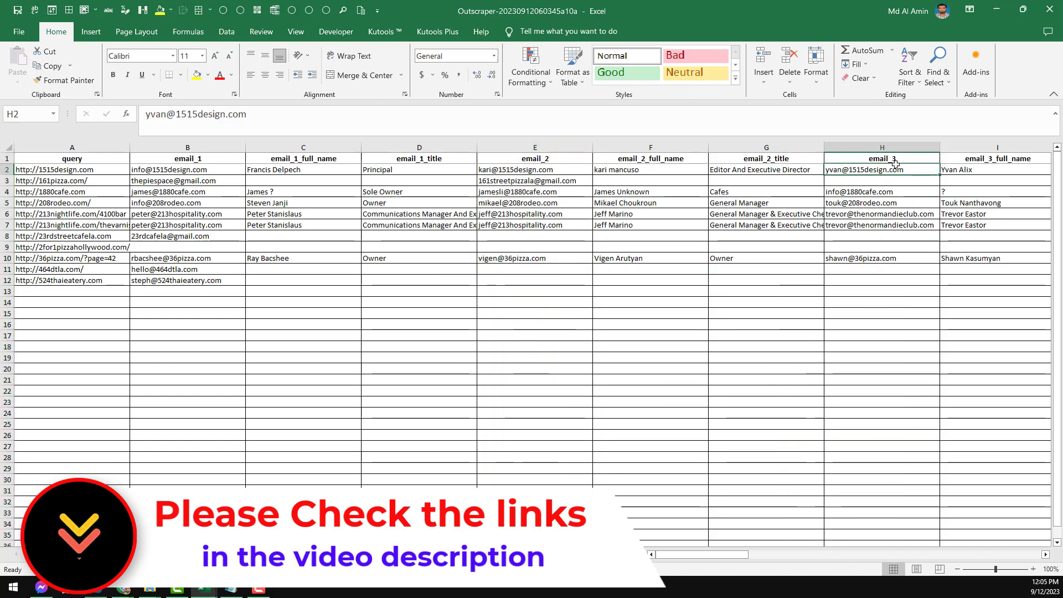
# Examine the phone, social media and website detail columns through website_has_google_tag.
pyautogui.press('Right')
pyautogui.press('Right')
pyautogui.press('Right')
pyautogui.press('Right')
pyautogui.press('Right')
pyautogui.press('Right')
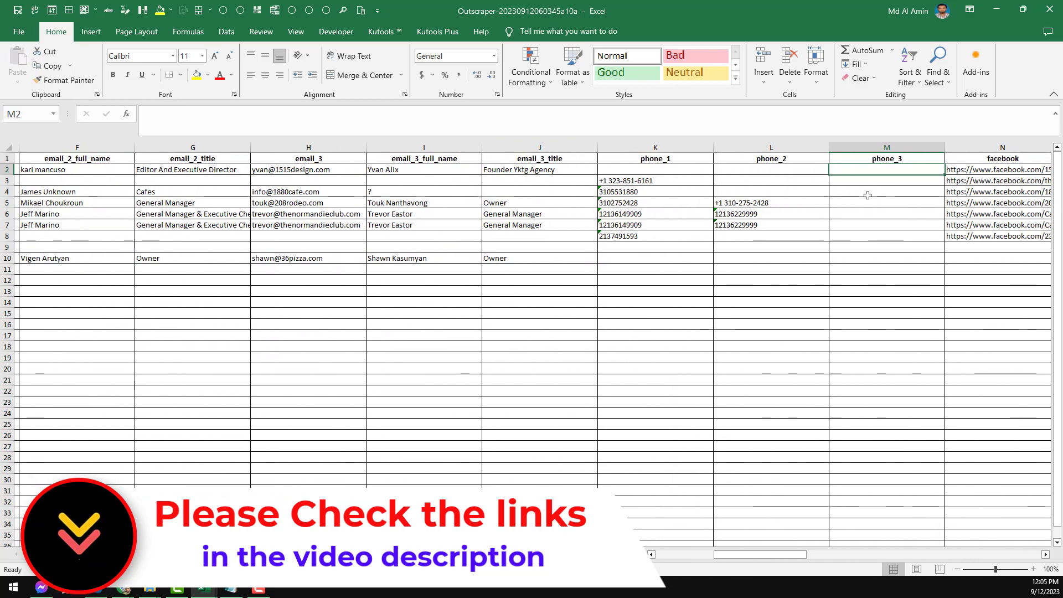
pyautogui.press('Right')
pyautogui.press('Right')
pyautogui.press('Right')
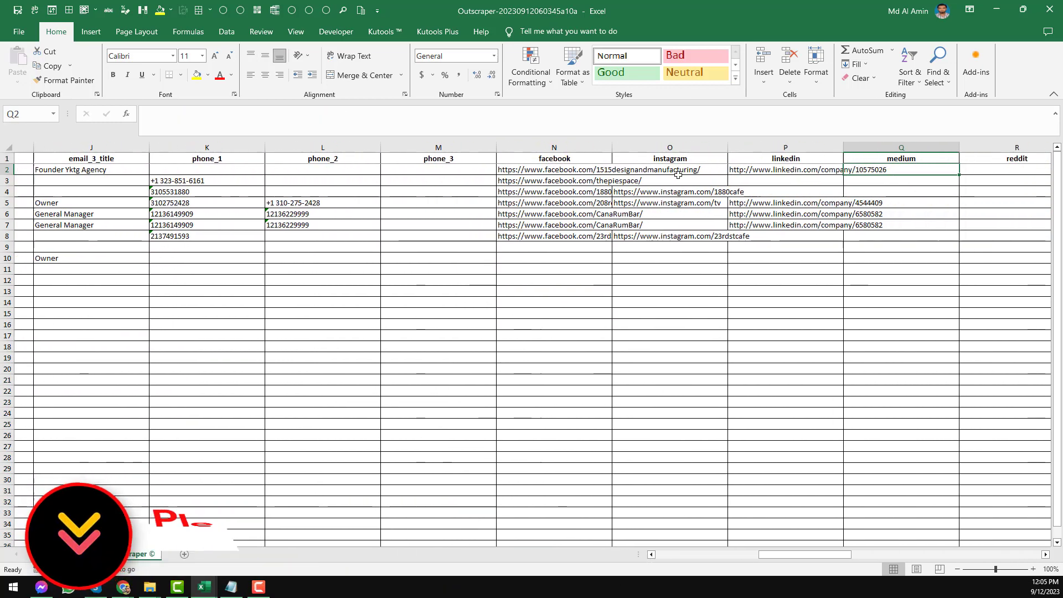
pyautogui.press('Right')
pyautogui.press('Right')
pyautogui.press('Right')
pyautogui.press('Right')
pyautogui.press('Right')
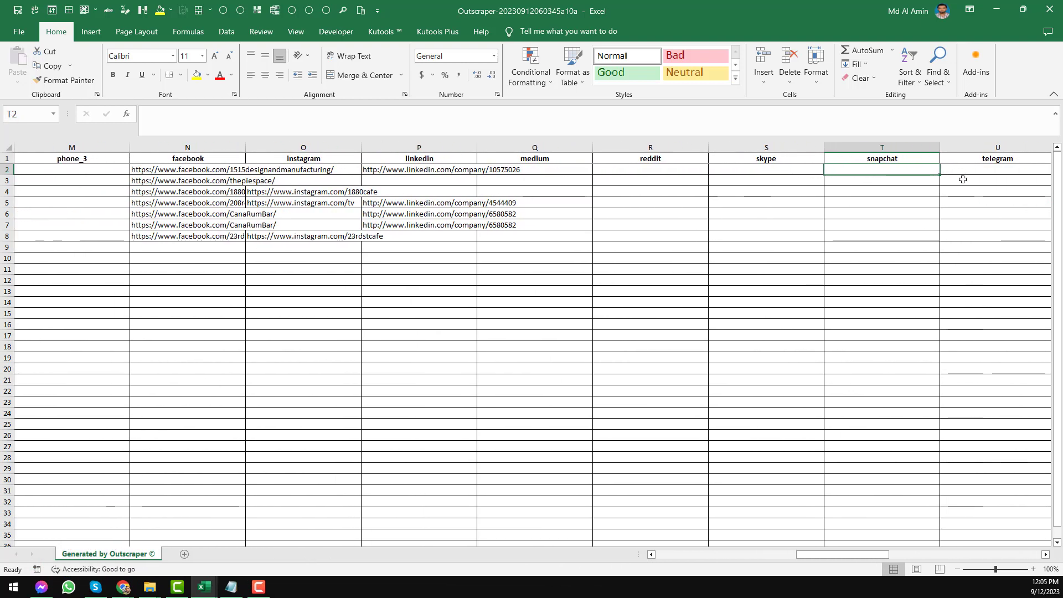
pyautogui.press('Right')
pyautogui.press('Right')
pyautogui.press('Right')
pyautogui.press('Right')
pyautogui.press('Right')
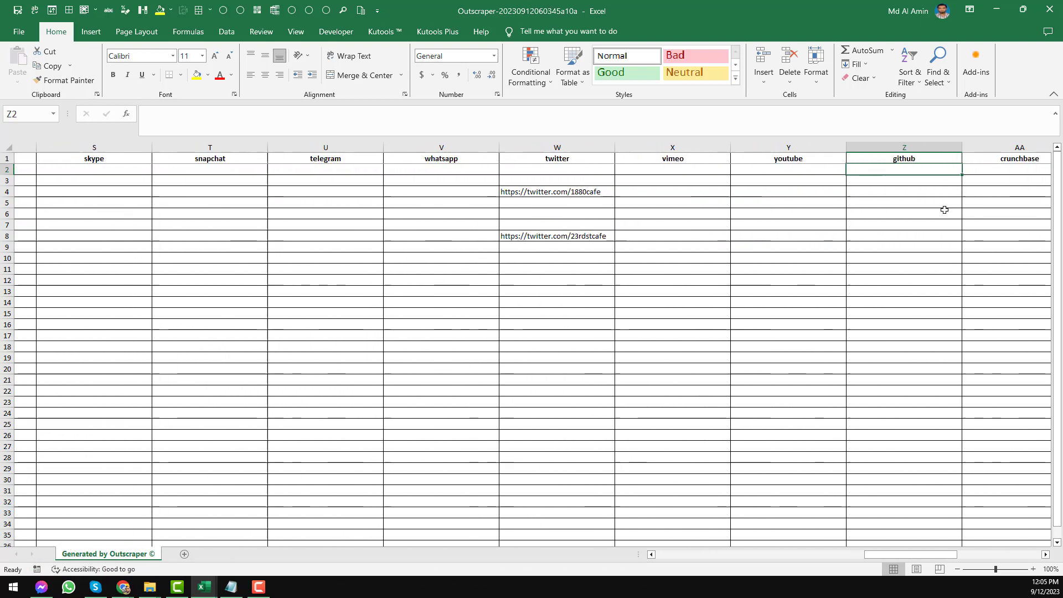
pyautogui.press('Right')
pyautogui.press('Right')
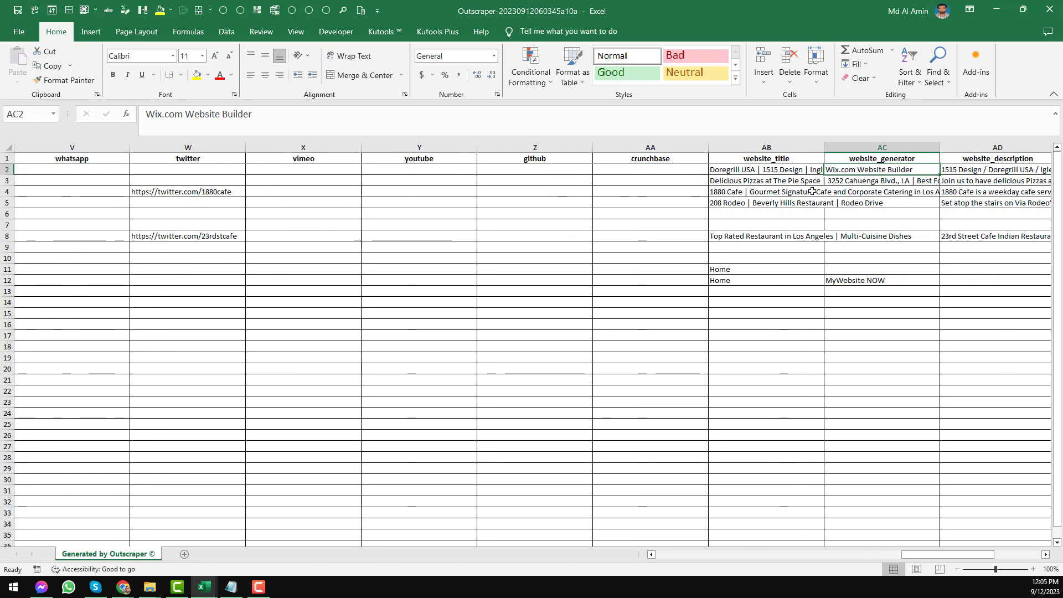
pyautogui.press('Right')
pyautogui.press('Right')
pyautogui.press('Right')
pyautogui.press('Right')
pyautogui.press('Left')
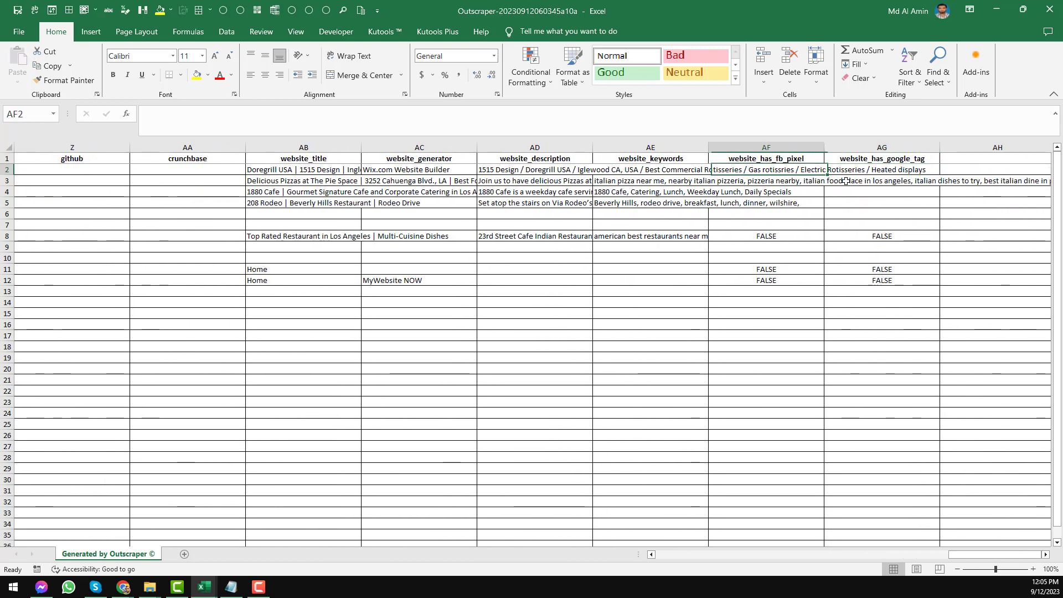
pyautogui.press('Left')
pyautogui.press('Left')
pyautogui.press('Left')
pyautogui.press('Left')
pyautogui.press('Left')
pyautogui.press('Left')
pyautogui.press('Left')
pyautogui.press('Left')
pyautogui.press('Left')
pyautogui.press('Left')
pyautogui.press('Left')
pyautogui.press('Left')
pyautogui.press('Left')
pyautogui.press('Left')
pyautogui.press('Left')
pyautogui.press('Left')
pyautogui.press('Left')
pyautogui.press('Left')
pyautogui.press('Left')
pyautogui.press('Left')
pyautogui.press('Left')
pyautogui.press('Left')
pyautogui.press('Left')
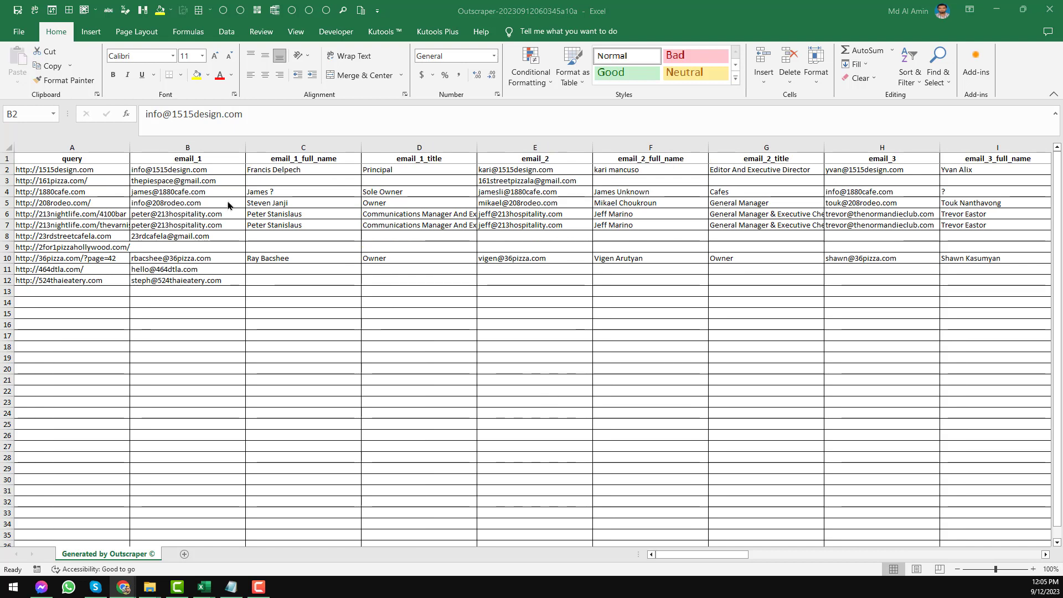
pyautogui.click(203, 280)
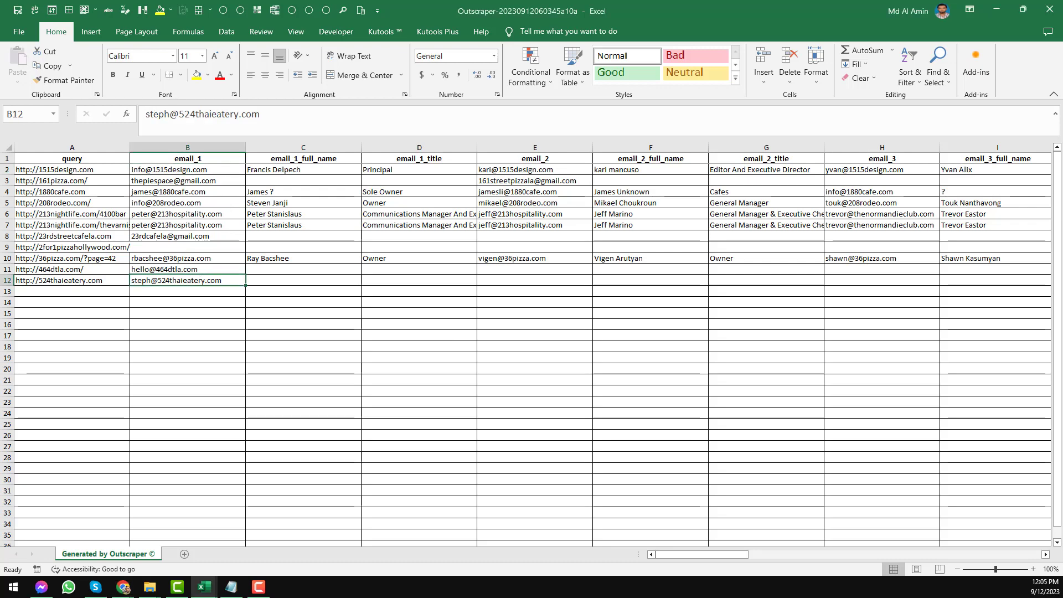
# Switch to the browser window showing millionverifier.com, maximize it, and look over the email verification service's home page.
pyautogui.hotkey('alt', 'Tab')
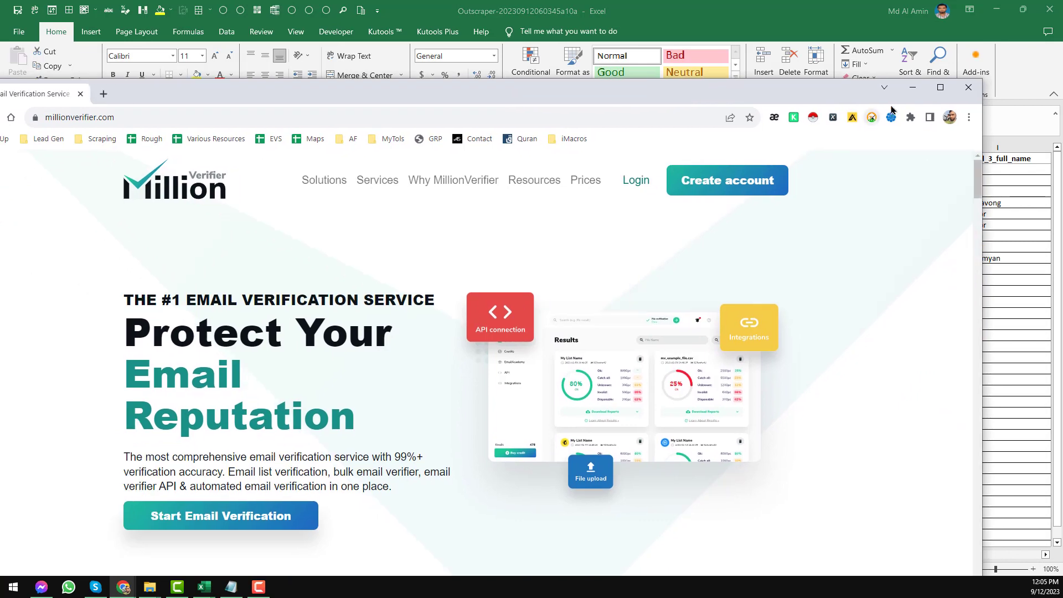
pyautogui.click(940, 87)
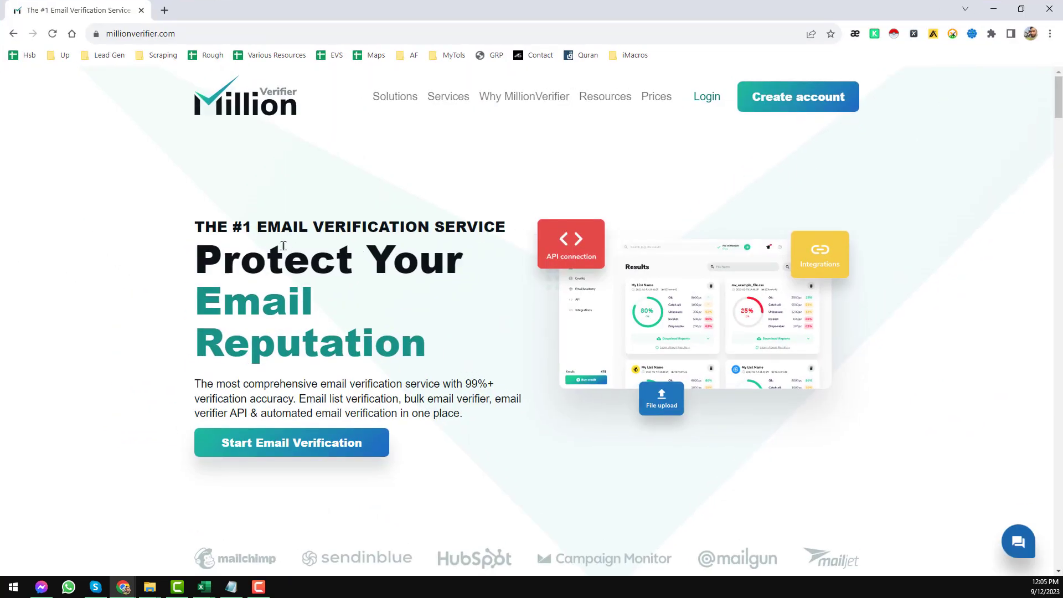
pyautogui.scroll(-5, 283, 241)
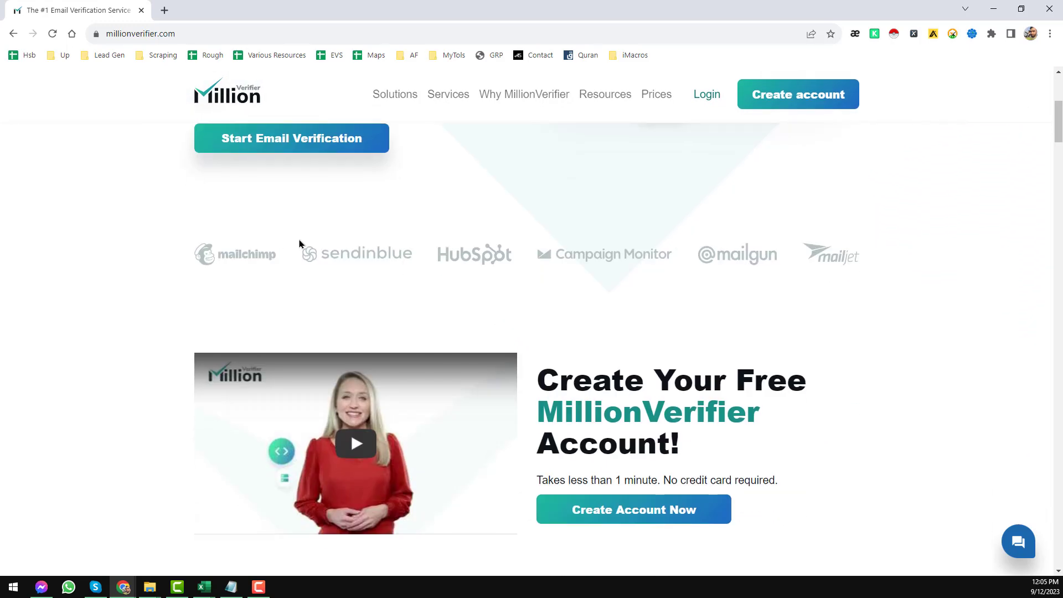
pyautogui.scroll(5, 299, 235)
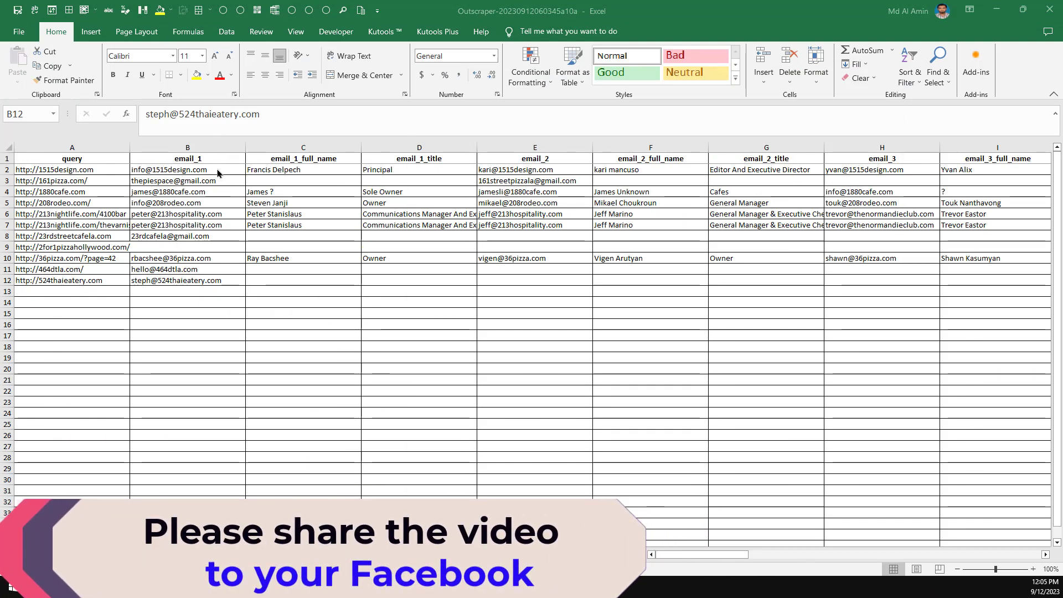
# Return to the Outscraper results workbook in Excel and close it.
pyautogui.click(626, 213)
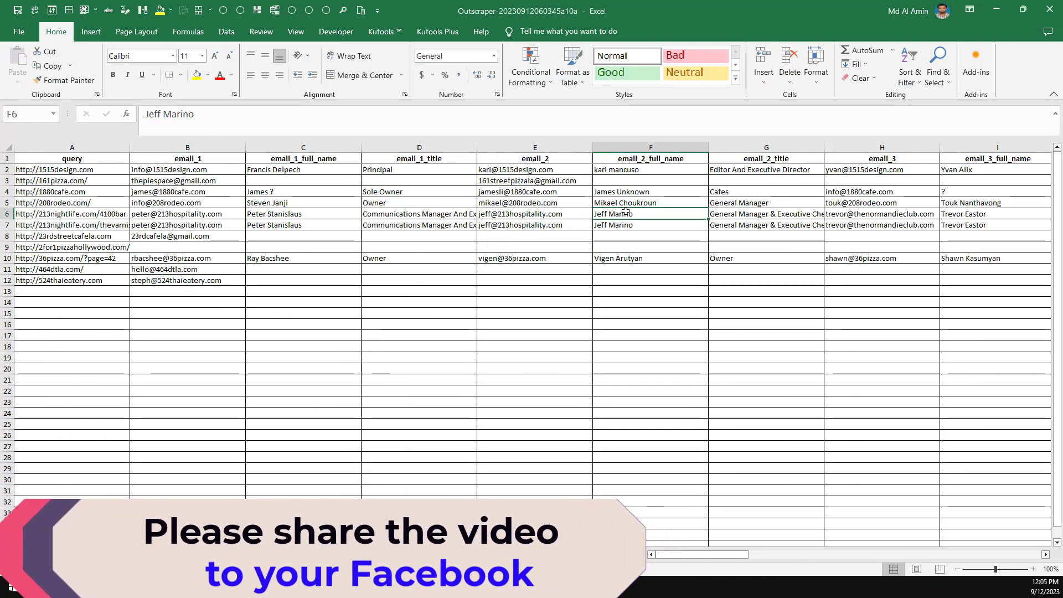
pyautogui.click(1051, 13)
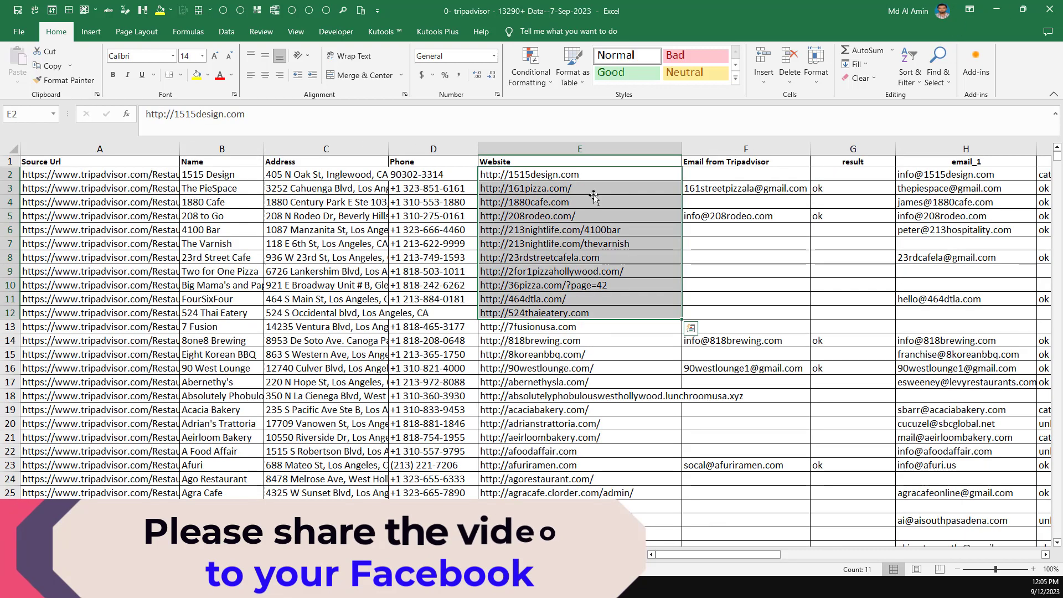
# Look across row 2 of the tripadvisor sheet from email_1 through email_2_full_name to examine the added contact columns.
pyautogui.click(925, 179)
pyautogui.press('Right')
pyautogui.press('Right')
pyautogui.press('Right')
pyautogui.press('Right')
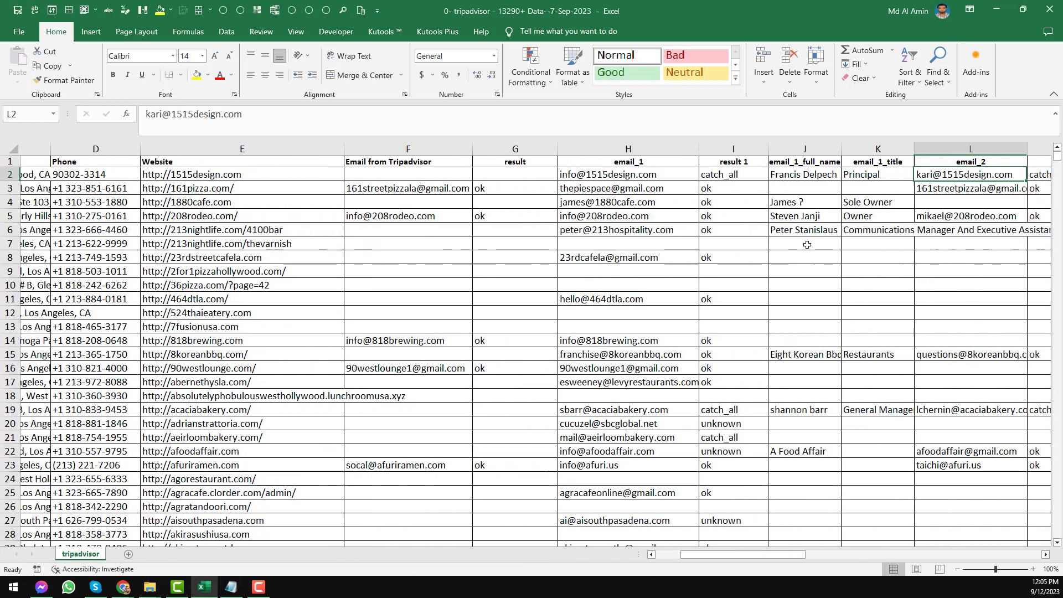
pyautogui.press('Right')
pyautogui.press('Right')
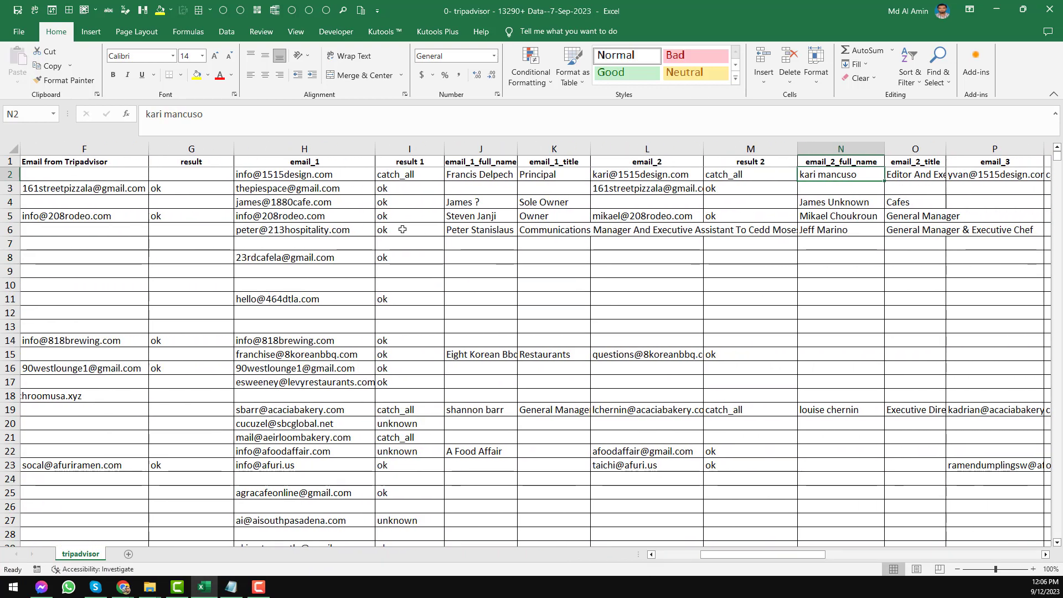
# Examine the email verification statuses in the result 1 column, including the entries in rows 52 and 22, and the email_1 cell in row 12.
pyautogui.scroll(-13, 390, 358)
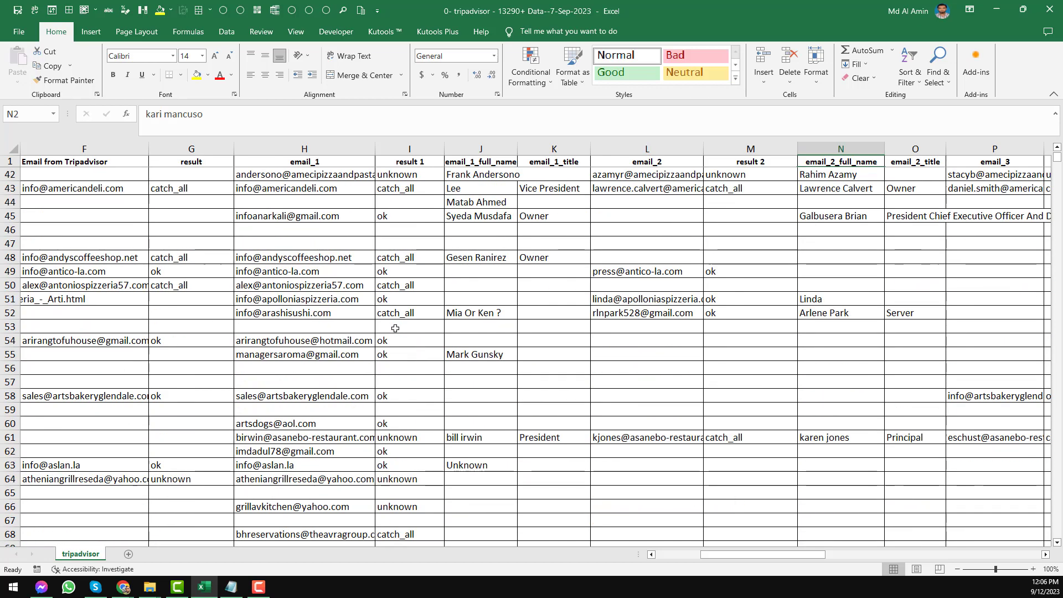
pyautogui.scroll(-3, 395, 328)
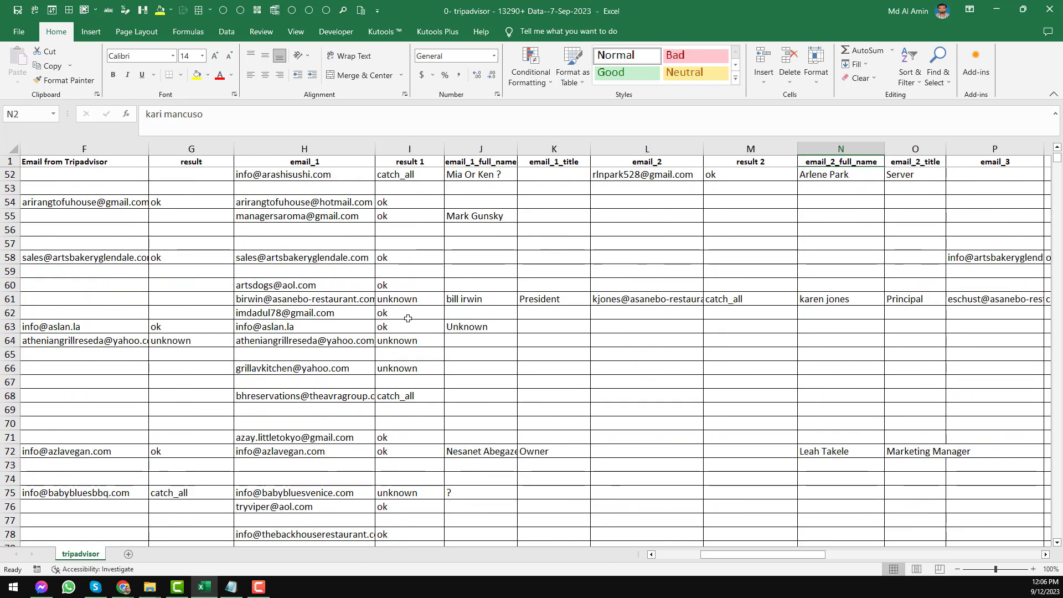
pyautogui.click(412, 174)
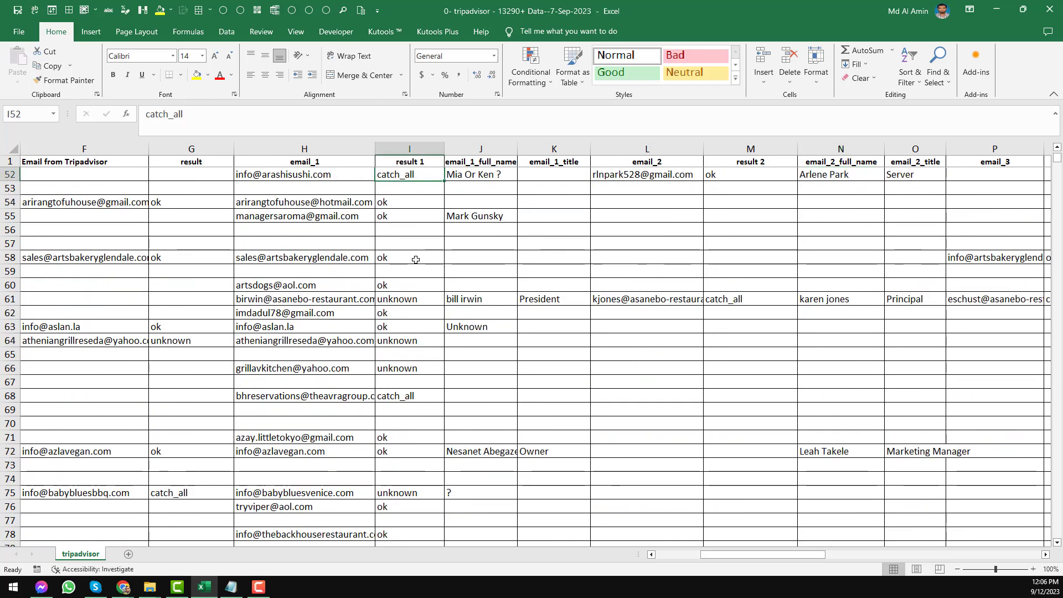
pyautogui.scroll(3, 415, 259)
pyautogui.scroll(8, 417, 253)
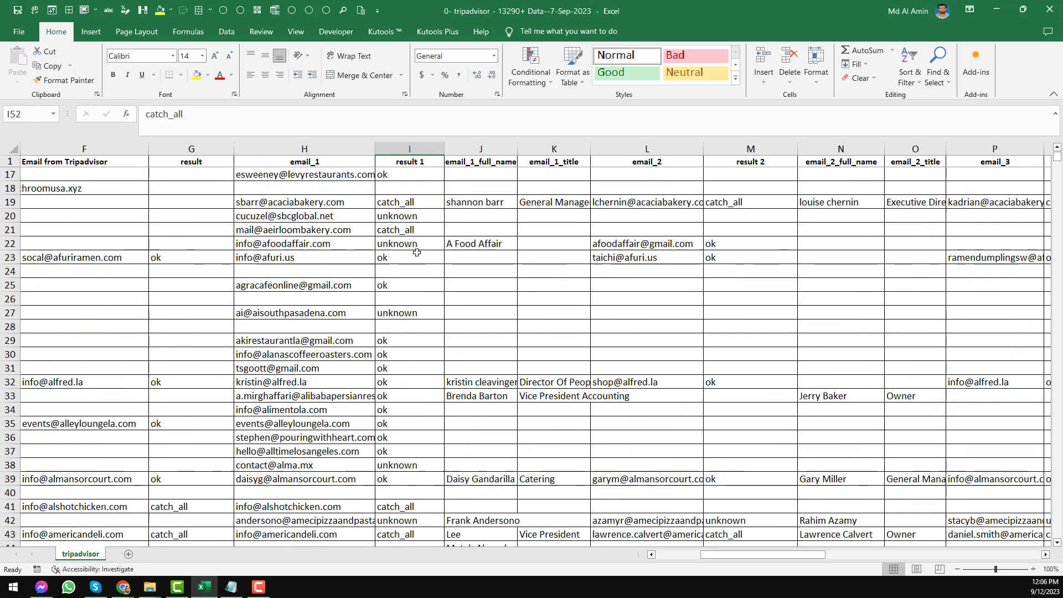
pyautogui.click(415, 246)
pyautogui.scroll(3, 416, 246)
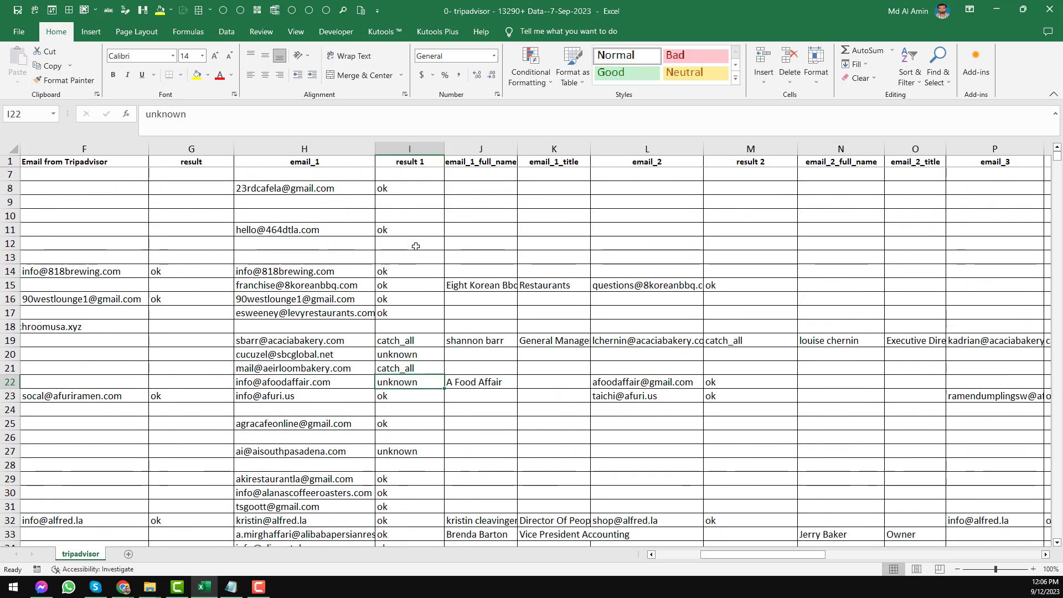
pyautogui.click(354, 244)
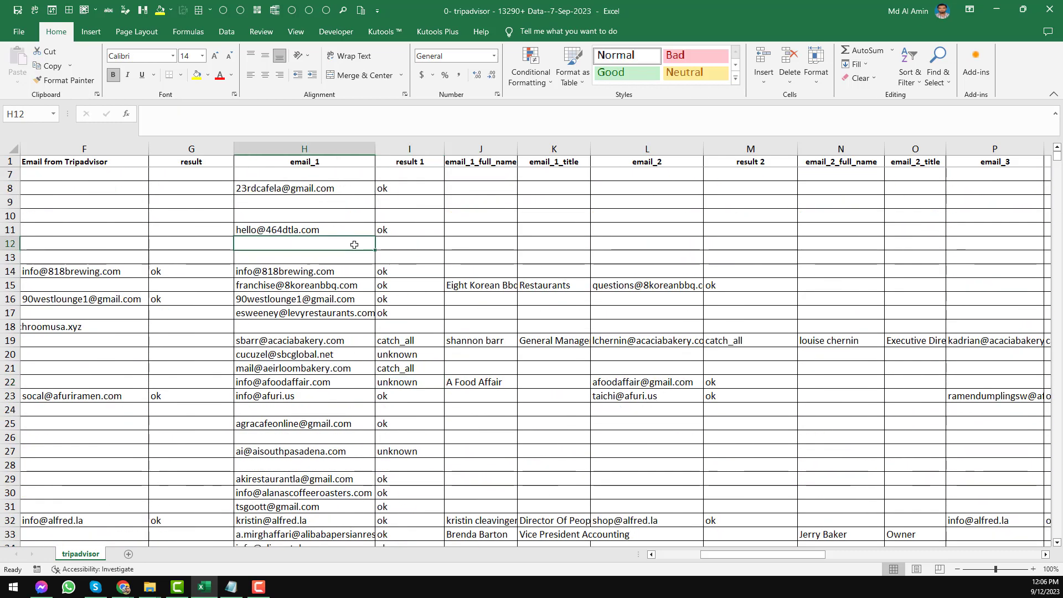
# Go back to the start of the sheet, select the 4100 Bar website, and minimize Excel to return to the Outscraper task list in Chrome.
pyautogui.hotkey('ctrl', 'Home')
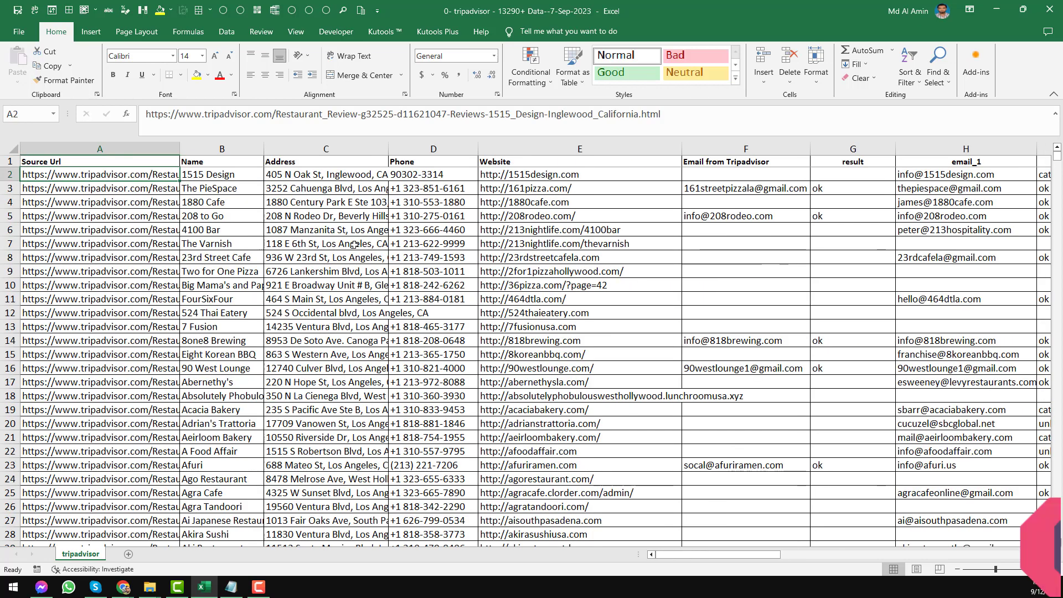
pyautogui.click(552, 227)
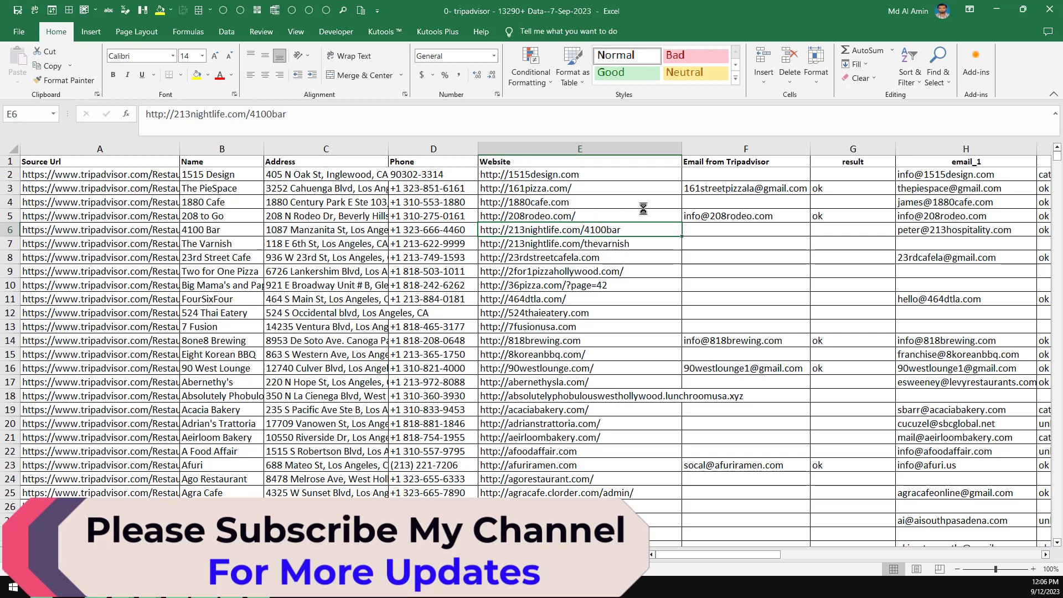
pyautogui.click(999, 9)
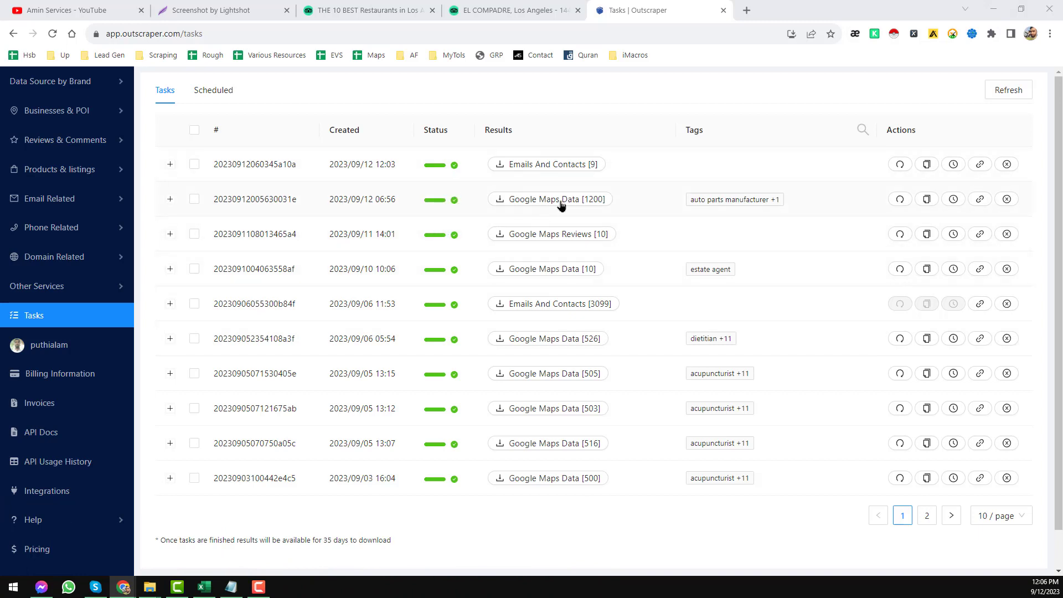
pyautogui.moveTo(558, 205)
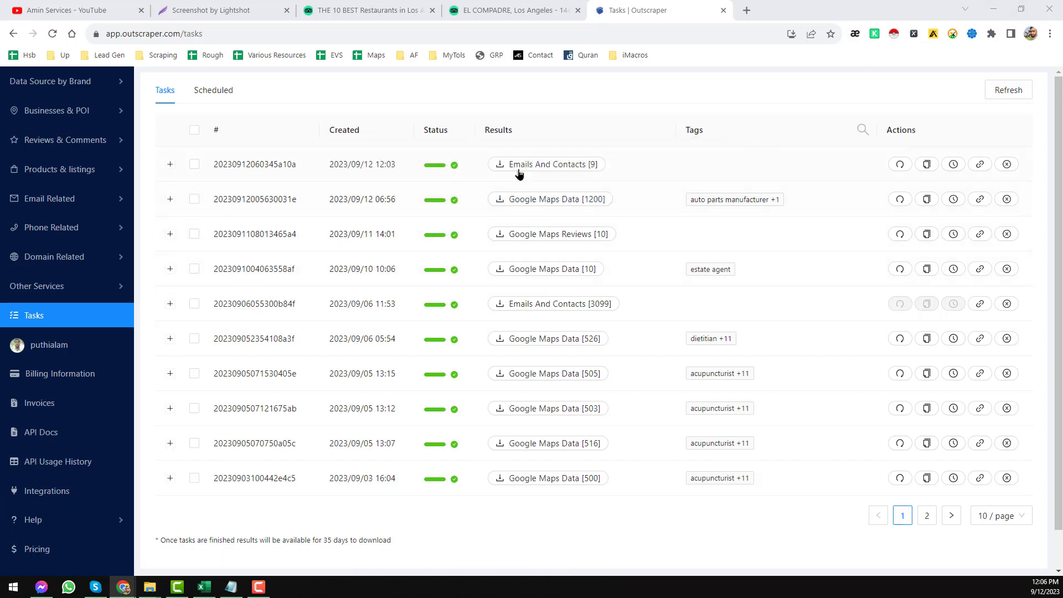